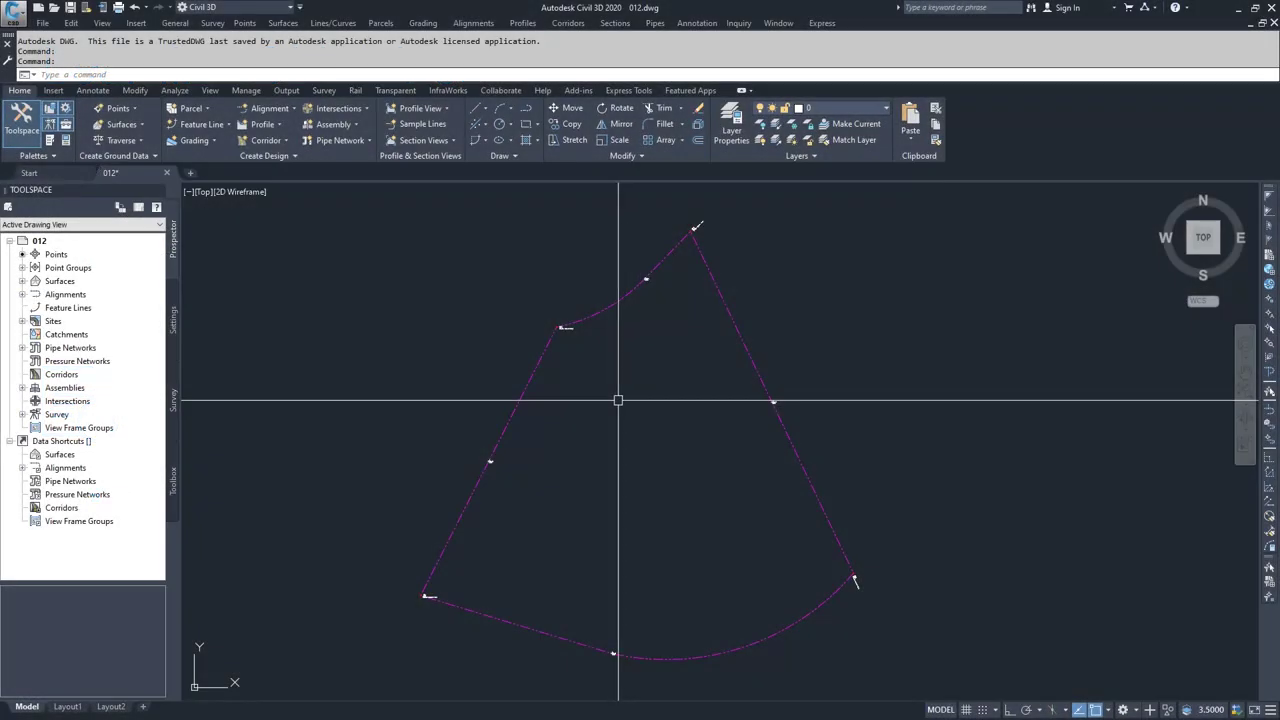
From the _All Points group properties, start a new point label style with Create New.
{"action": "left_click", "coordinate": [22, 267]}
{"action": "right_click", "coordinate": [90, 299]}
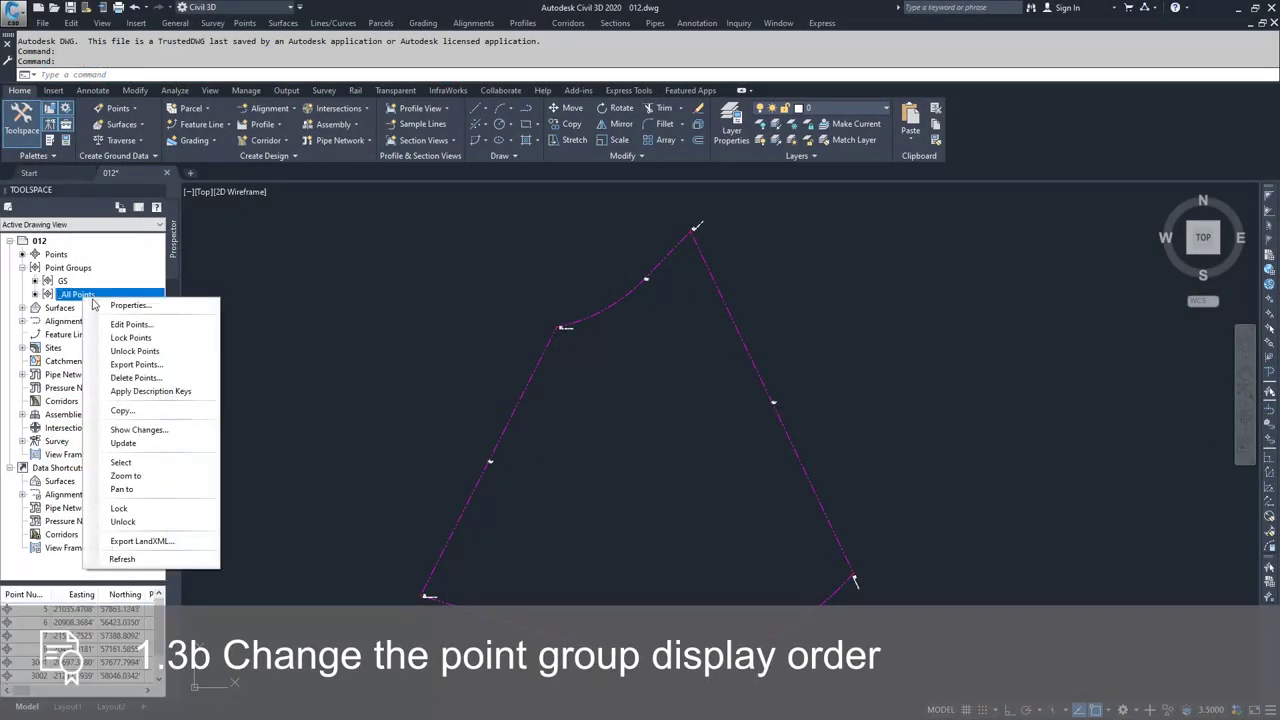
{"action": "left_click", "coordinate": [129, 305]}
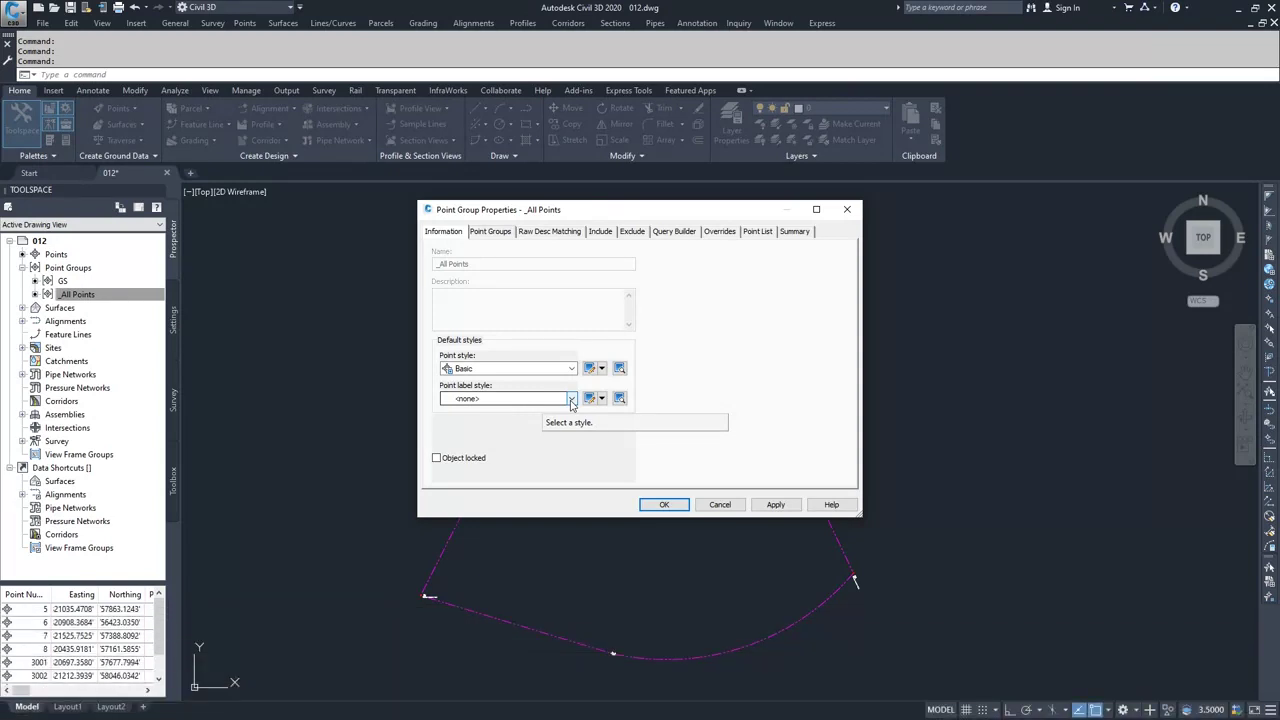
{"action": "left_click", "coordinate": [601, 398]}
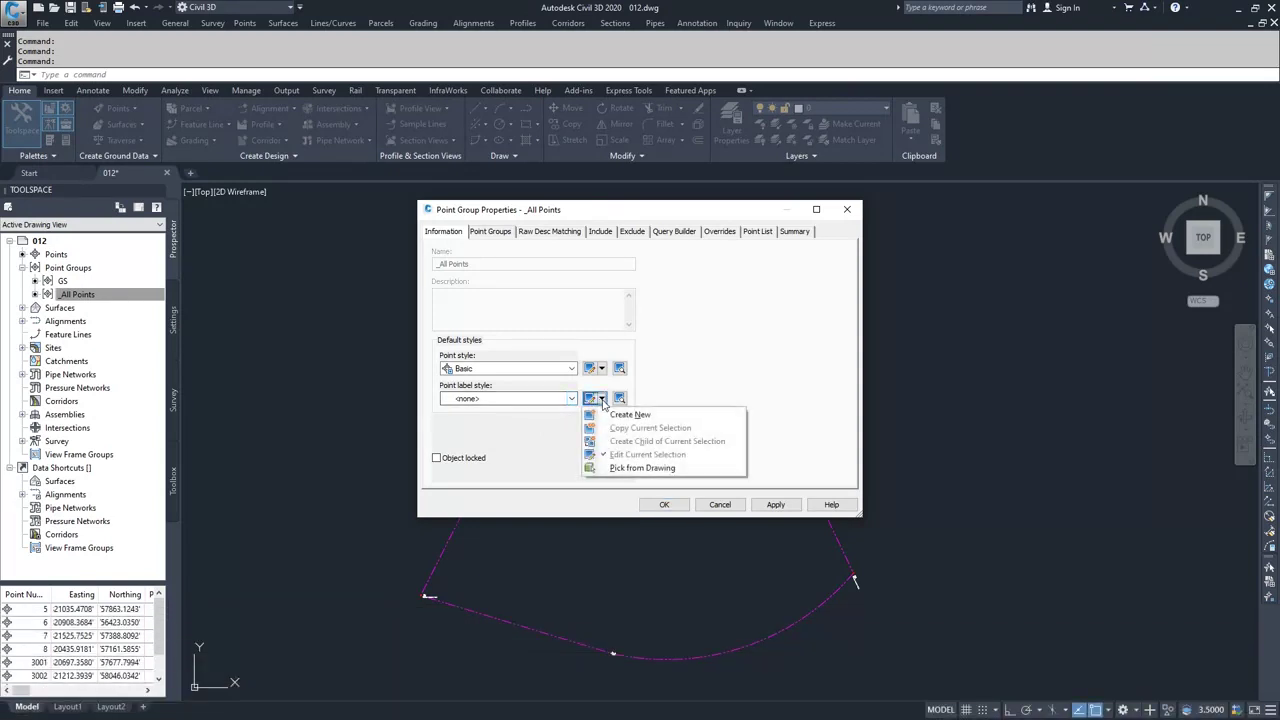
{"action": "left_click", "coordinate": [640, 420]}
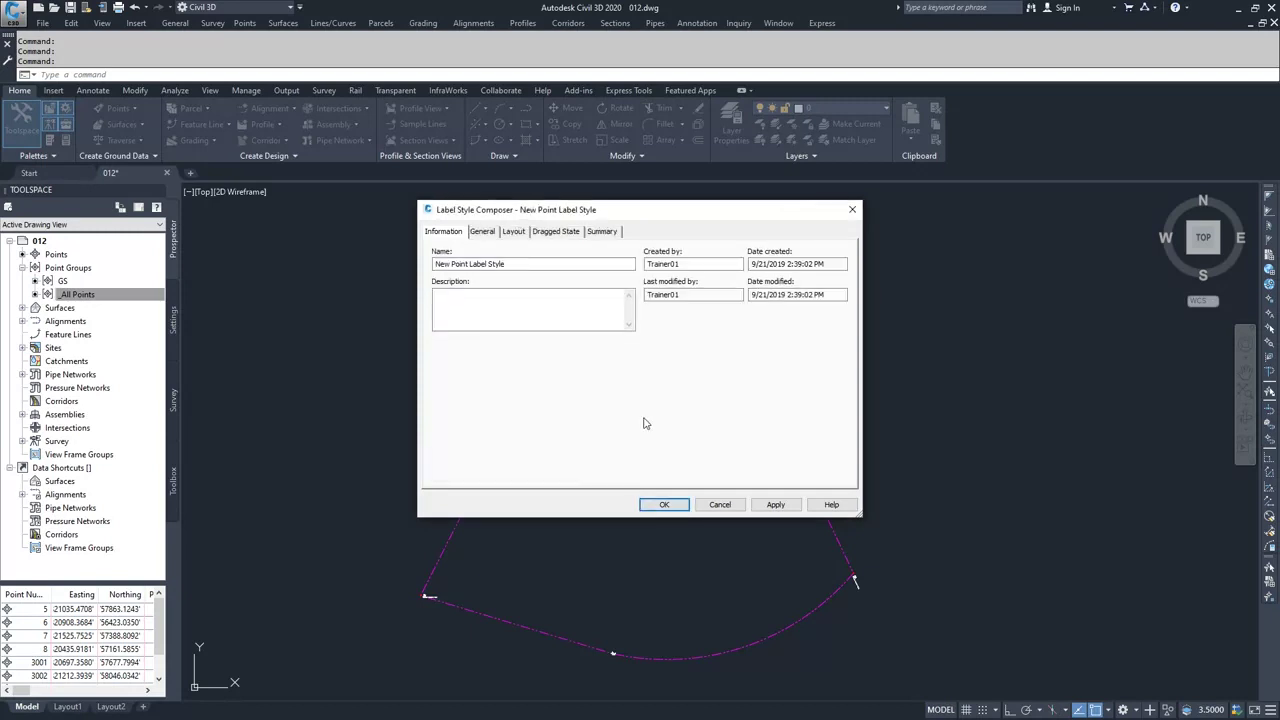
Name the style 'Display Order Change' and select its Point Number contents on the Layout tab.
{"action": "left_click_drag", "start_coordinate": [508, 264], "coordinate": [428, 272]}
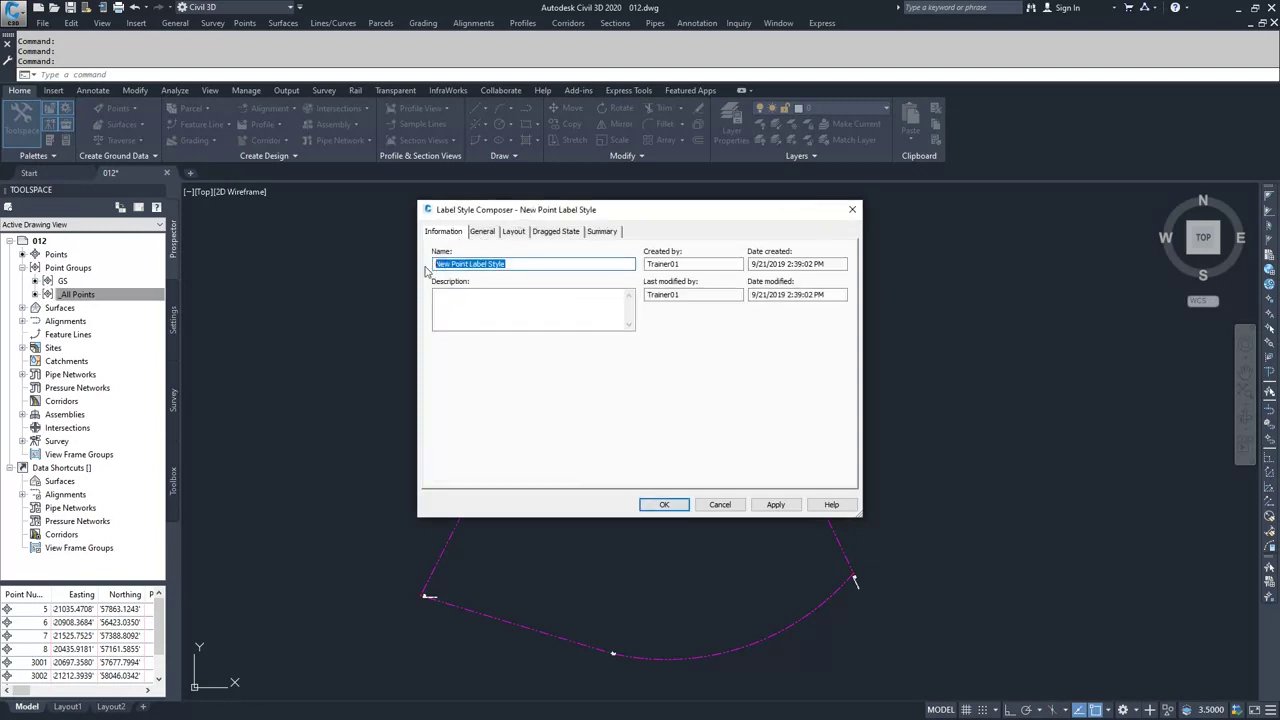
{"action": "type", "text": "Display Order Change"}
{"action": "left_click", "coordinate": [514, 232]}
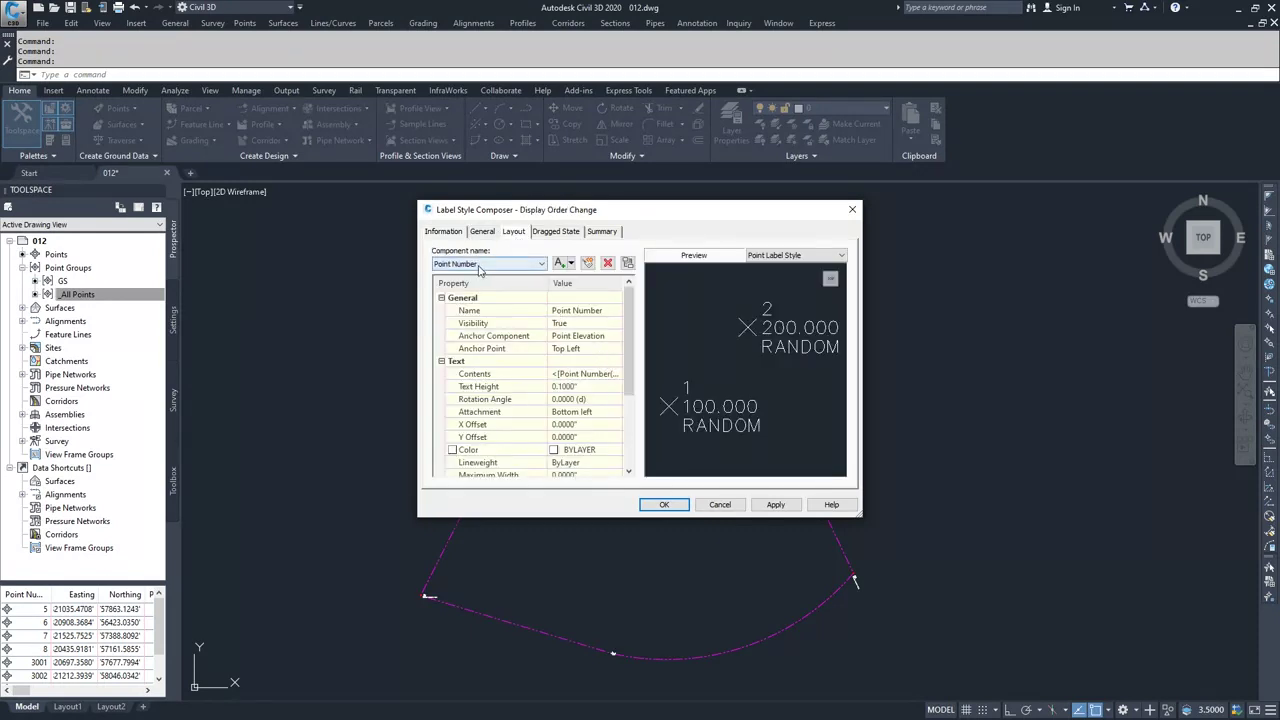
{"action": "left_click", "coordinate": [590, 373]}
Replace the Point Number field in the label text with 'DISPLAY ORDER CHANGE'.
{"action": "left_click", "coordinate": [621, 374]}
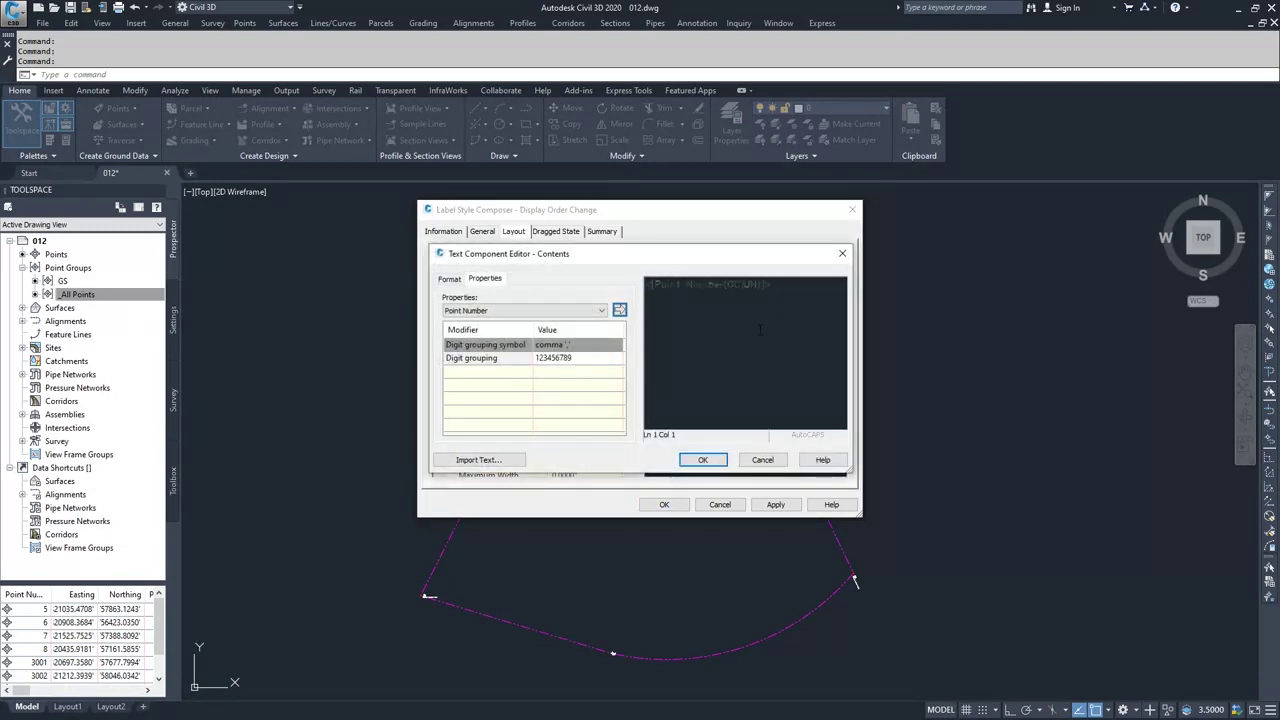
{"action": "left_click", "coordinate": [660, 284]}
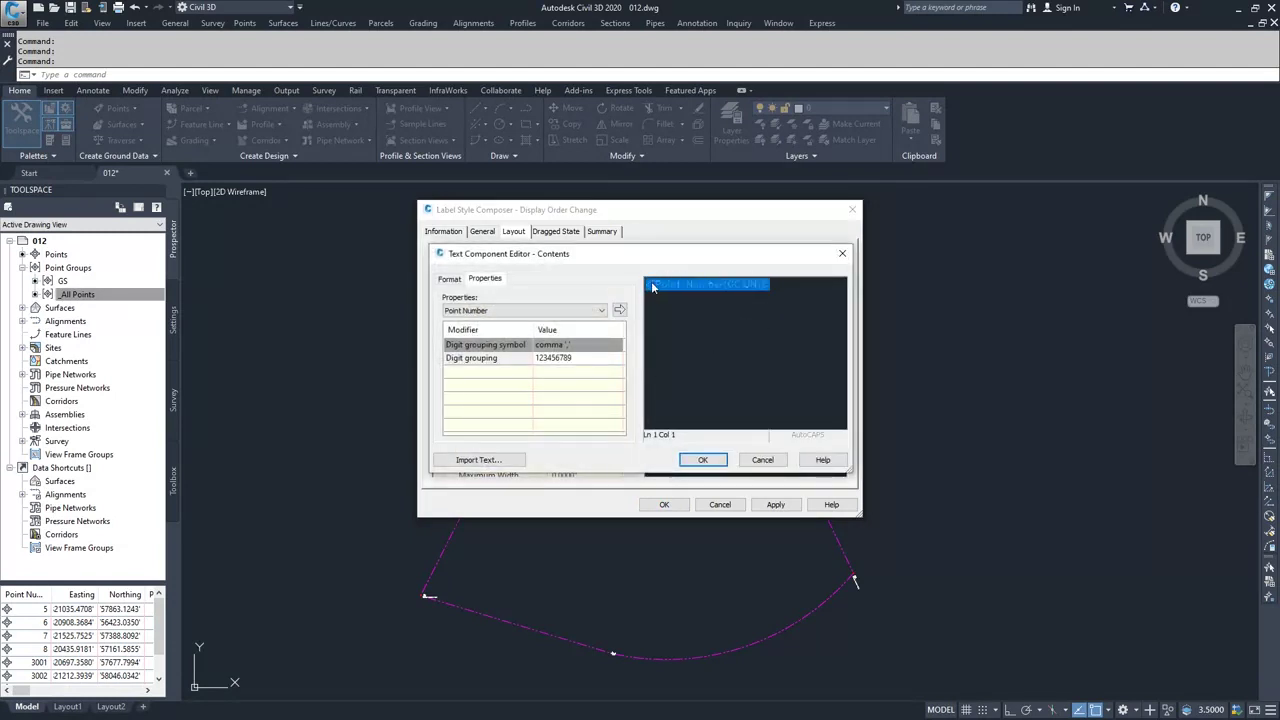
{"action": "key", "text": "Delete"}
{"action": "type", "text": "GS-"}
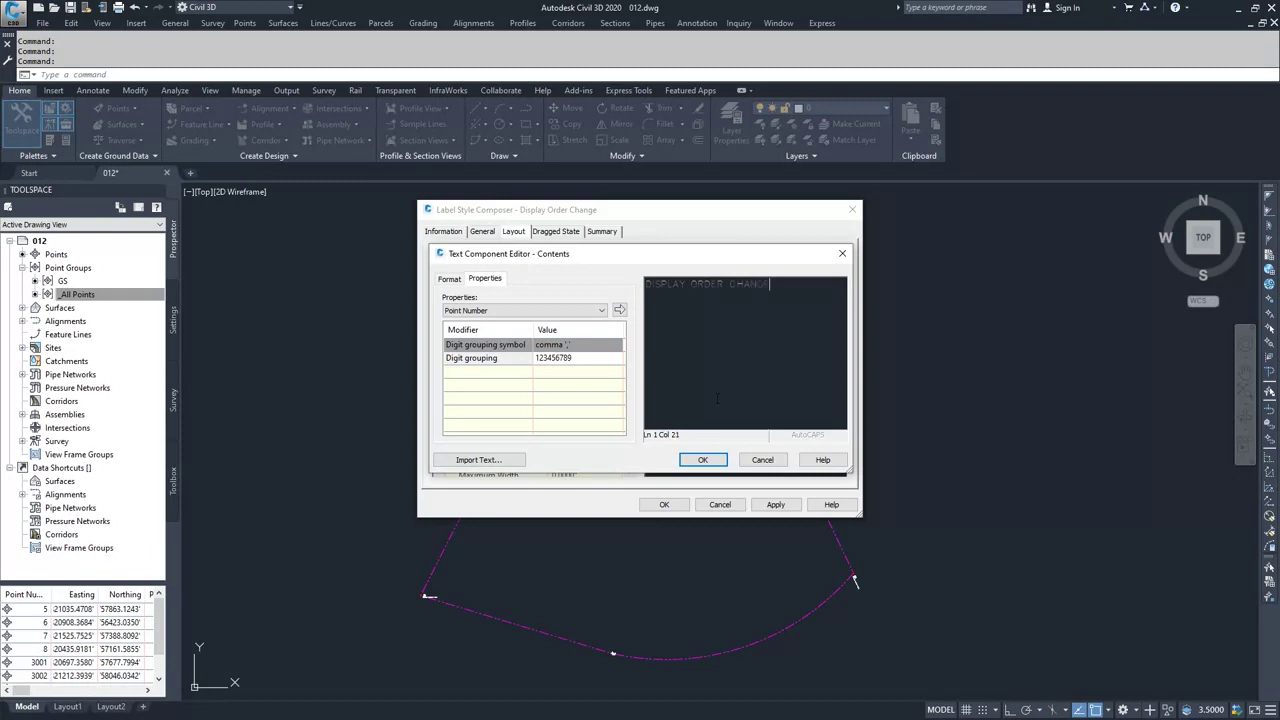
{"action": "left_click", "coordinate": [702, 459]}
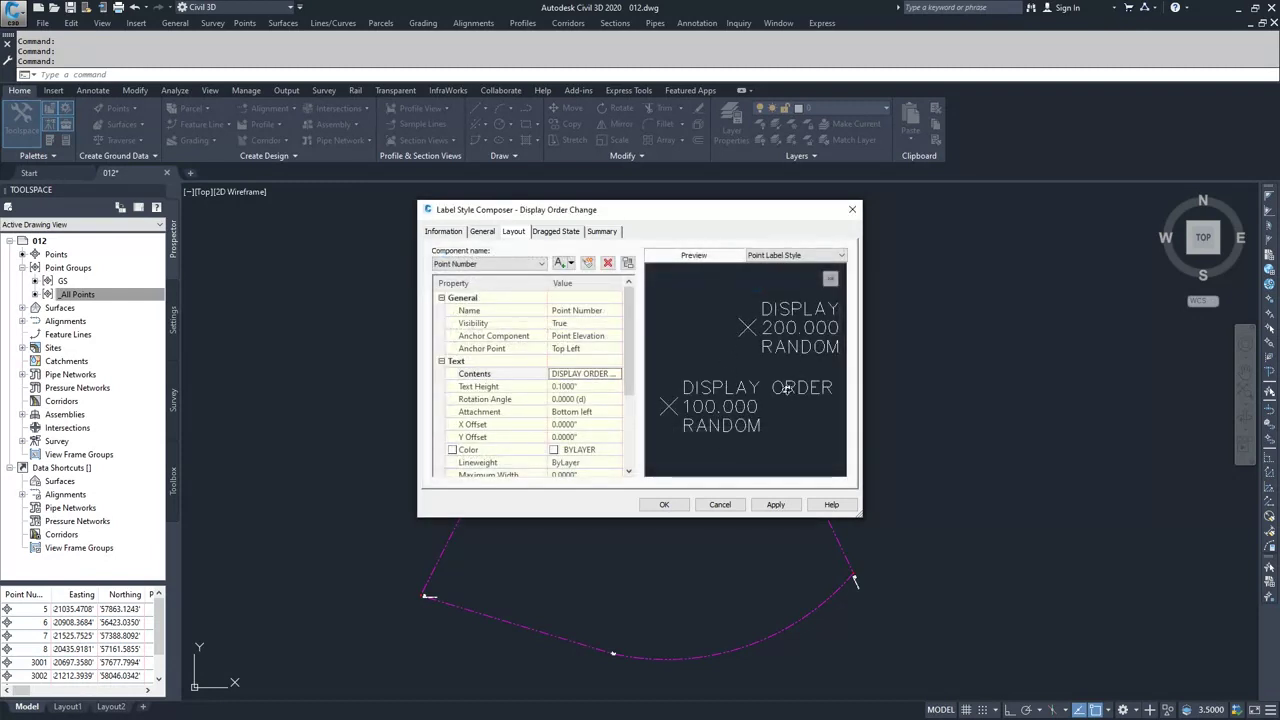
Set the label text height to 1 and make the Point Elevation component invisible.
{"action": "left_click", "coordinate": [575, 387]}
{"action": "type", "text": "1"}
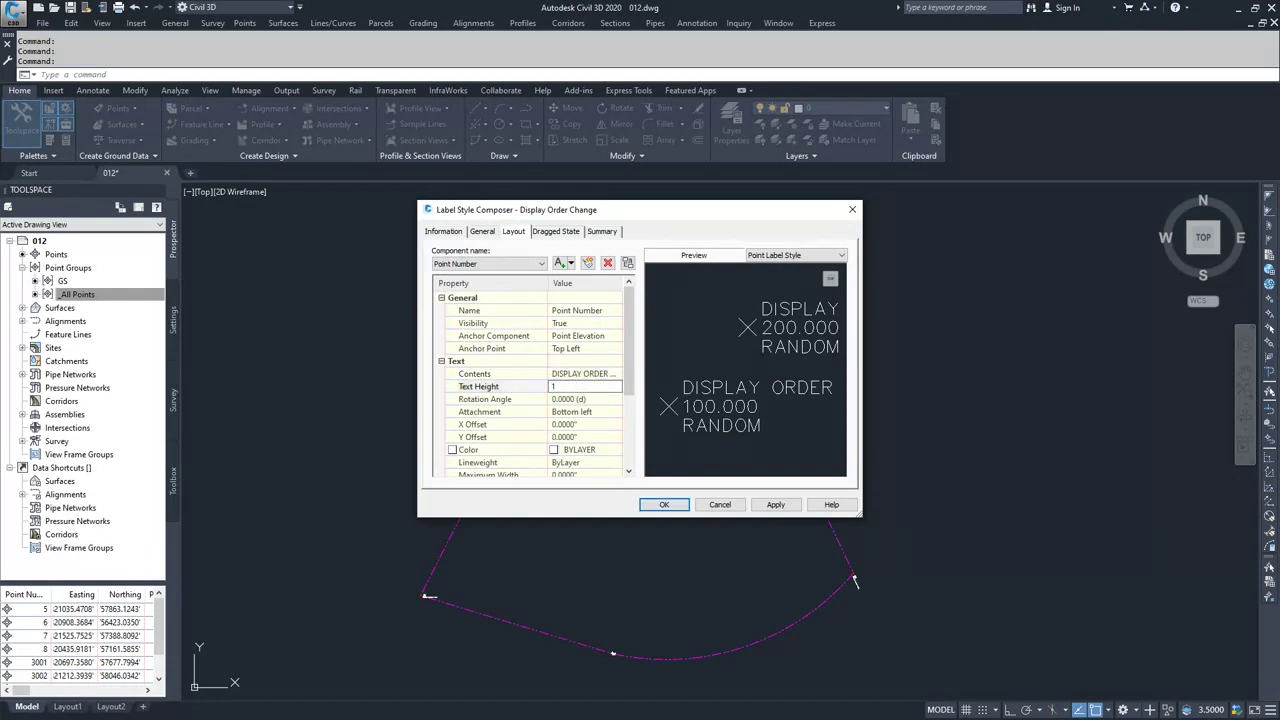
{"action": "left_click", "coordinate": [541, 263]}
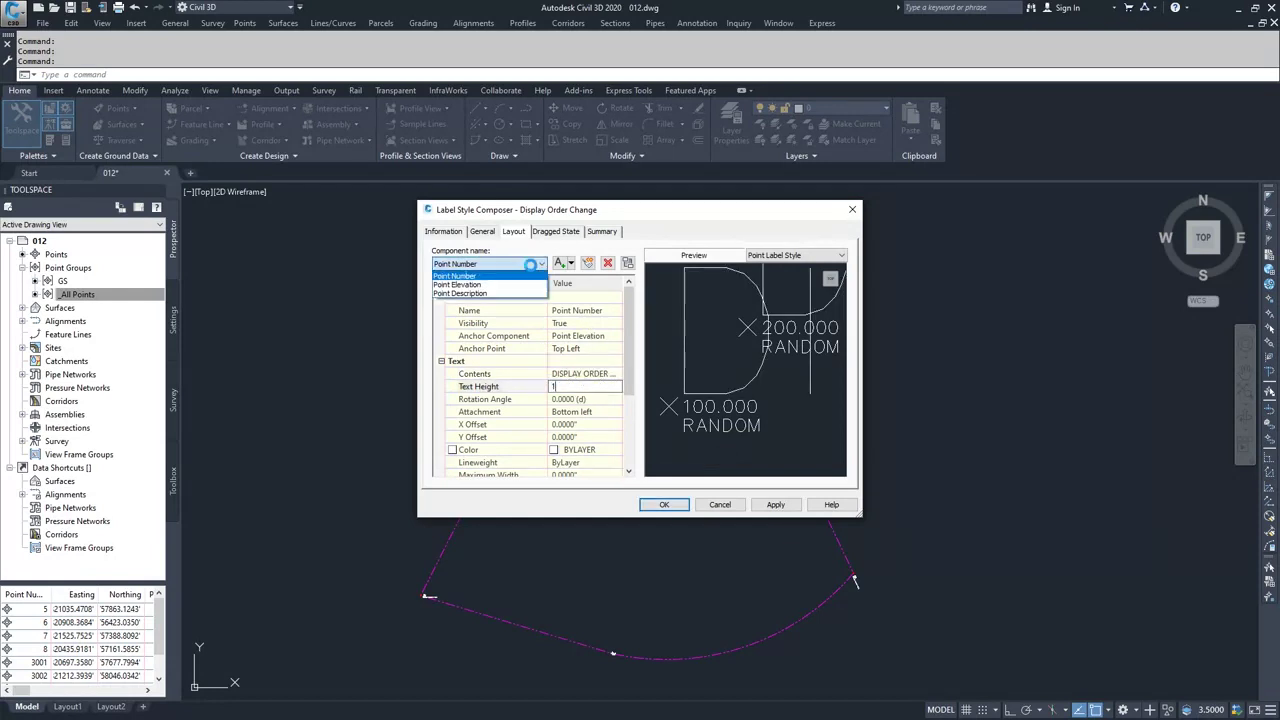
{"action": "left_click", "coordinate": [495, 286]}
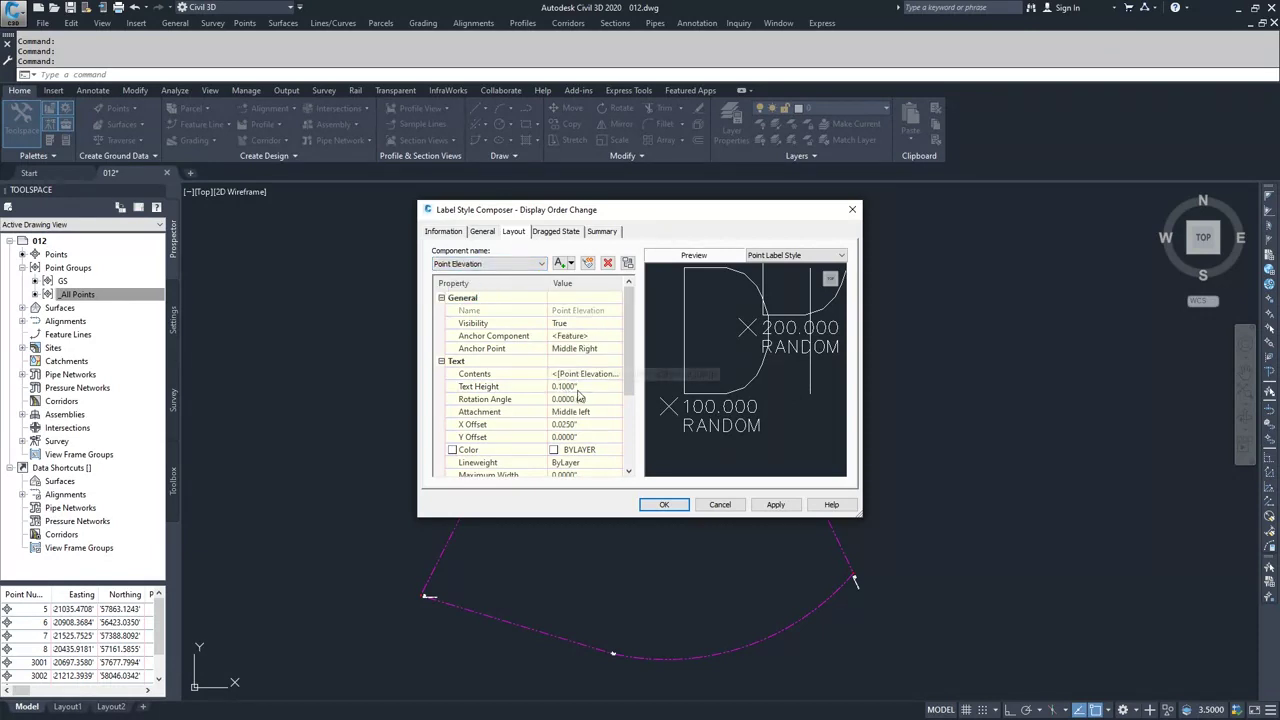
{"action": "left_click", "coordinate": [574, 324]}
{"action": "left_click", "coordinate": [574, 325]}
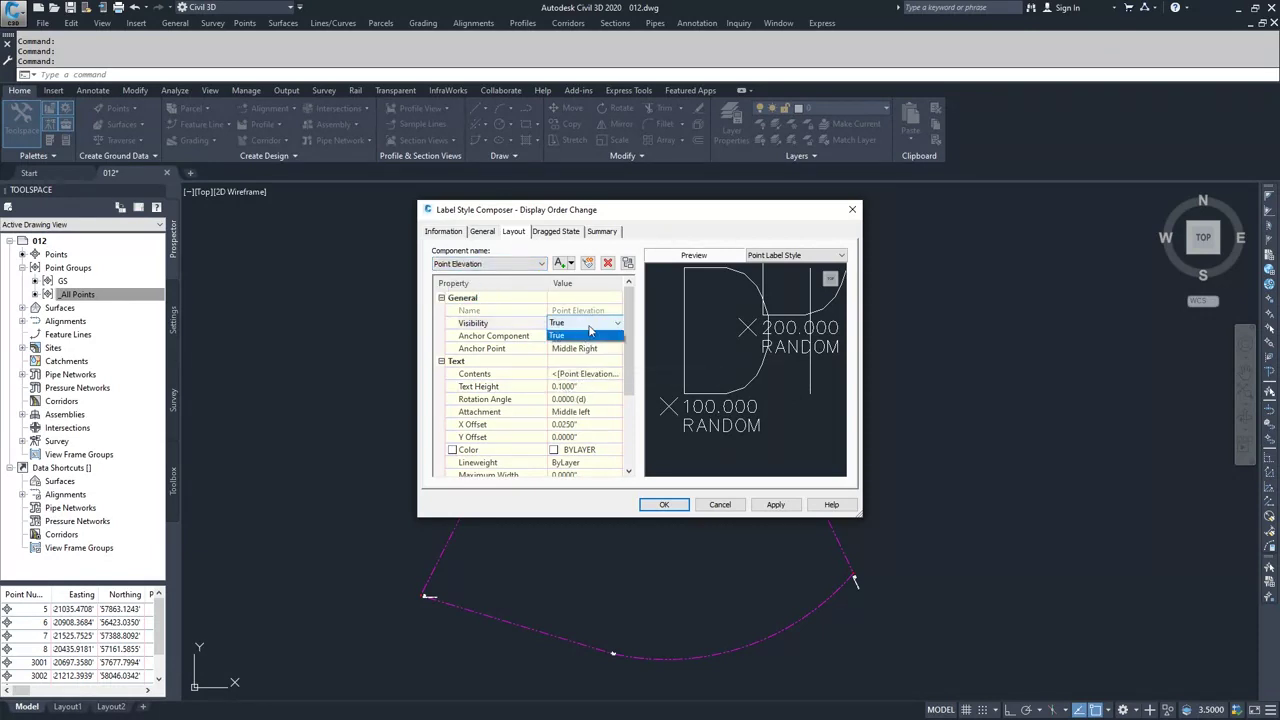
{"action": "left_click", "coordinate": [572, 345]}
Make the Point Description component invisible and return to the Point Number component.
{"action": "left_click", "coordinate": [520, 264]}
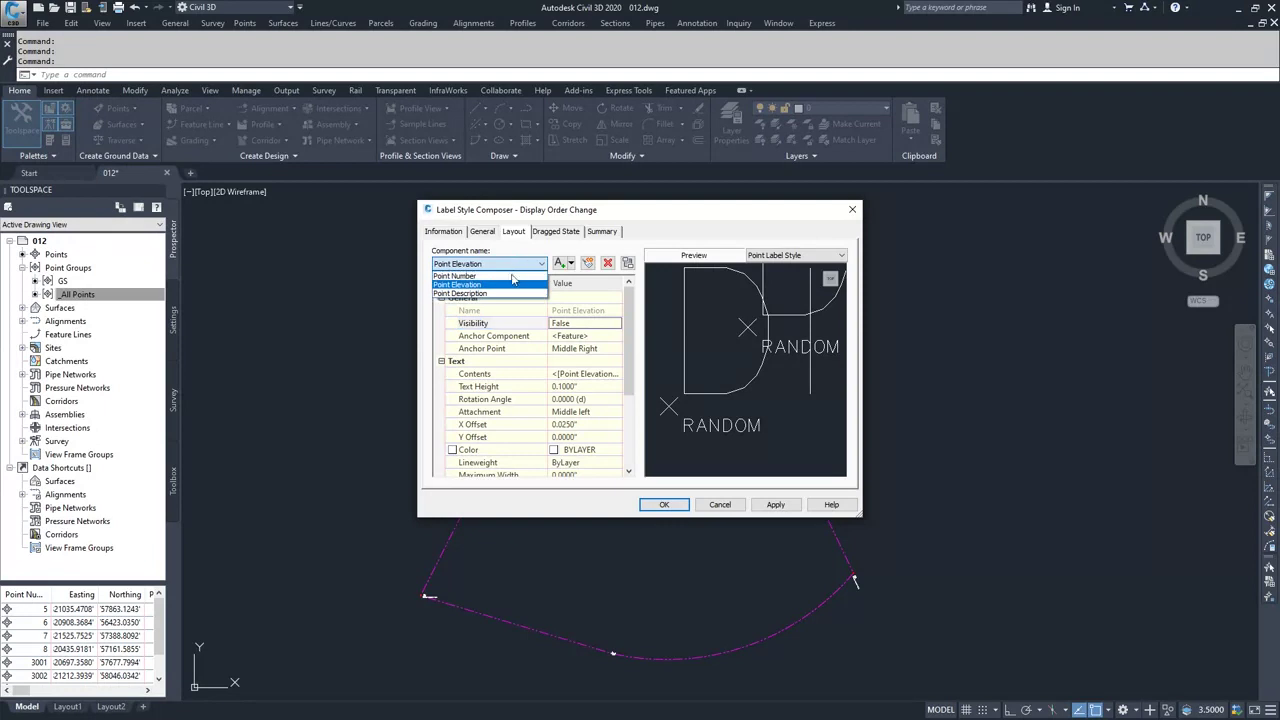
{"action": "left_click", "coordinate": [482, 299]}
{"action": "left_click", "coordinate": [576, 325]}
{"action": "left_click", "coordinate": [576, 325]}
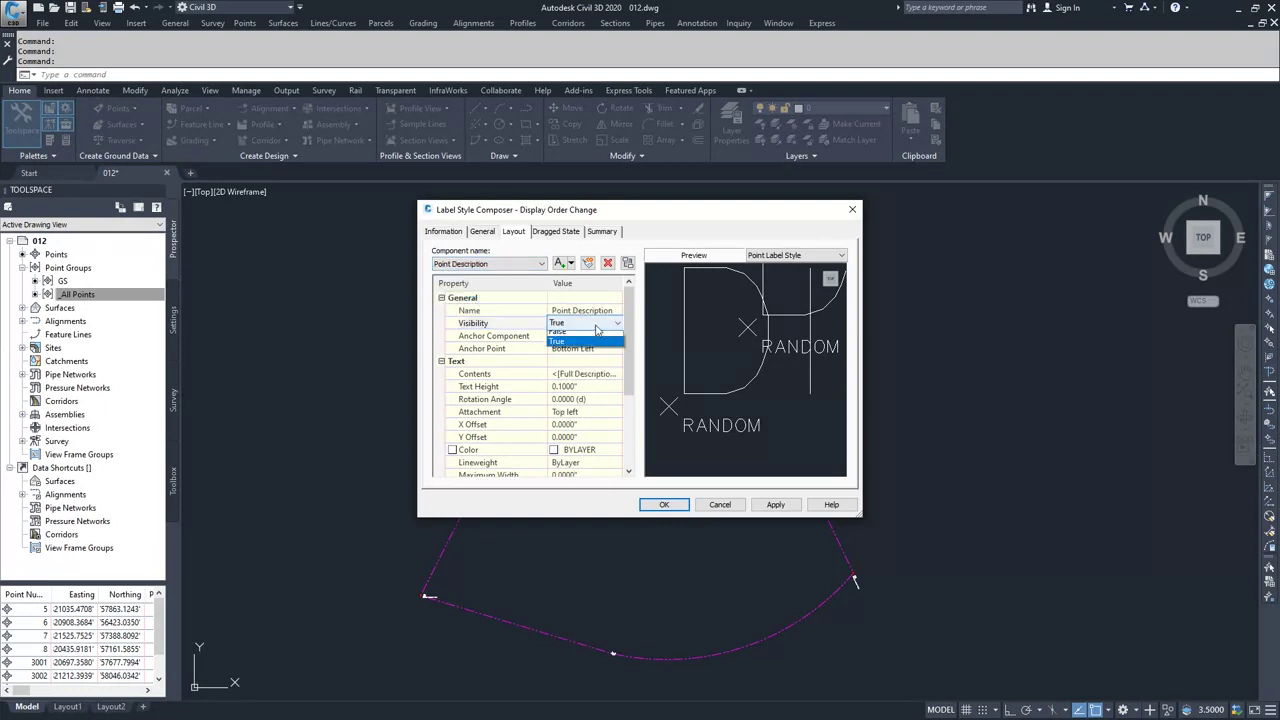
{"action": "left_click", "coordinate": [572, 345]}
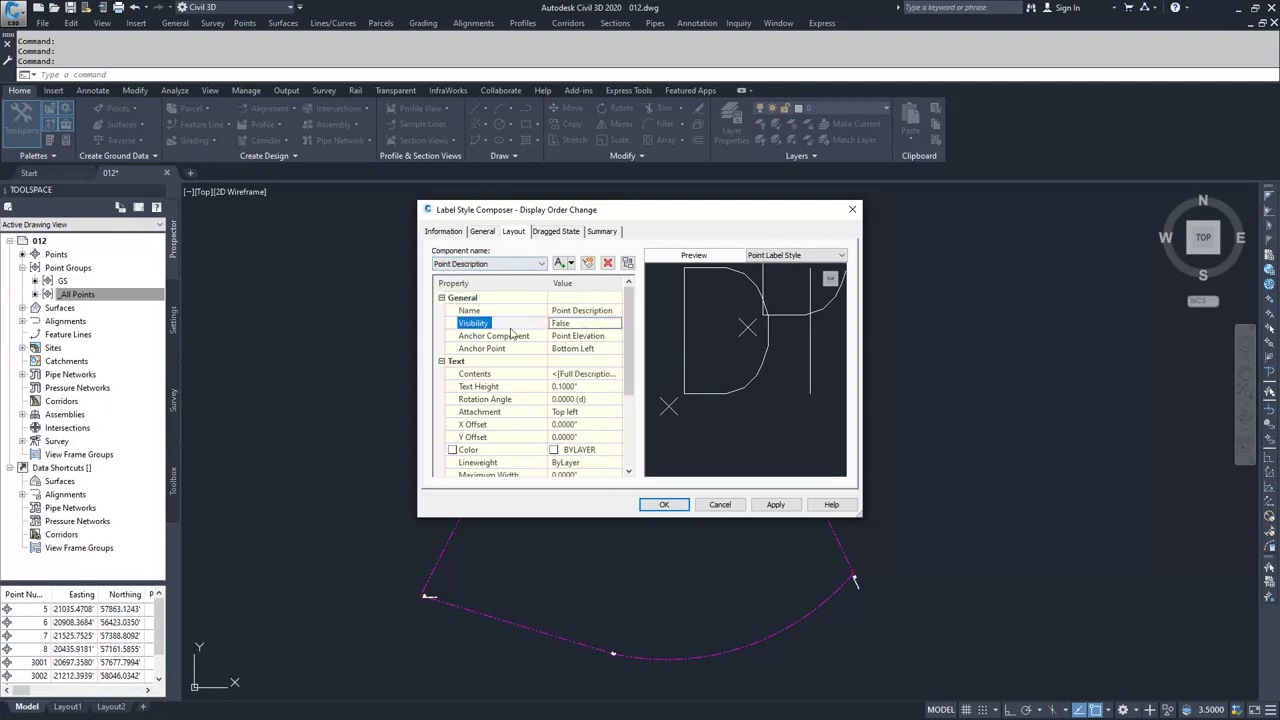
{"action": "left_click", "coordinate": [505, 264]}
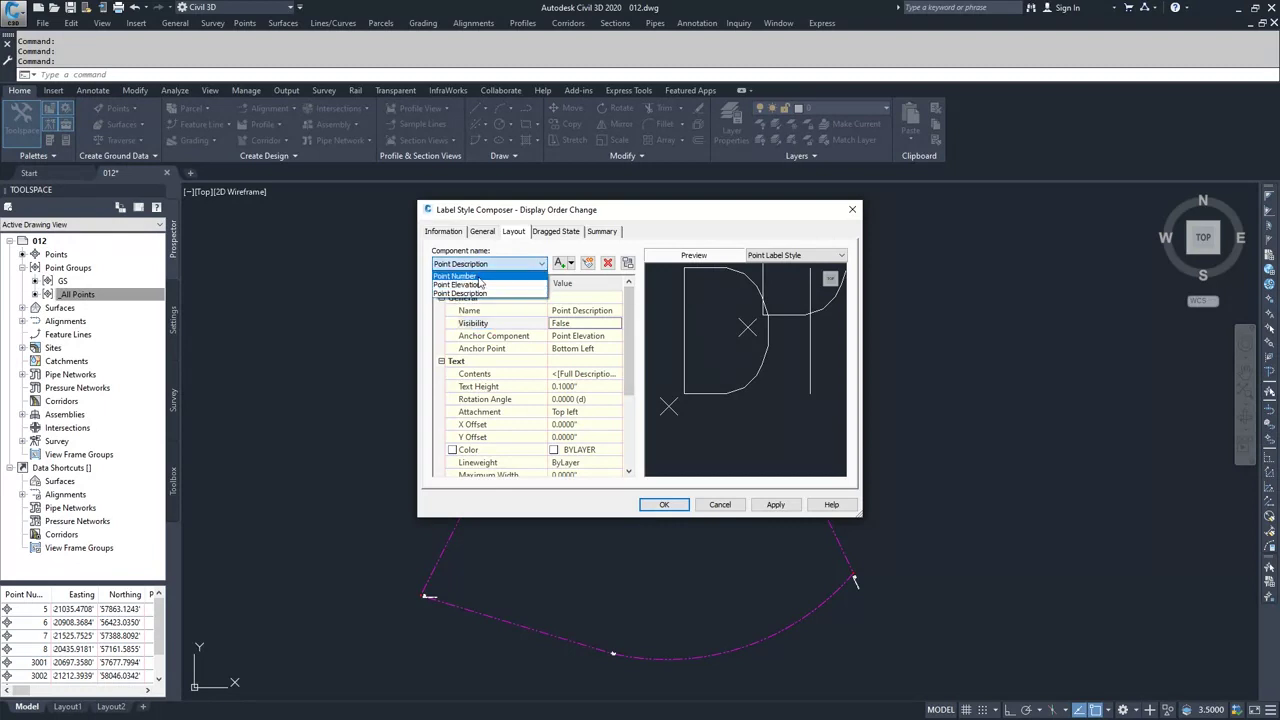
{"action": "left_click", "coordinate": [488, 276]}
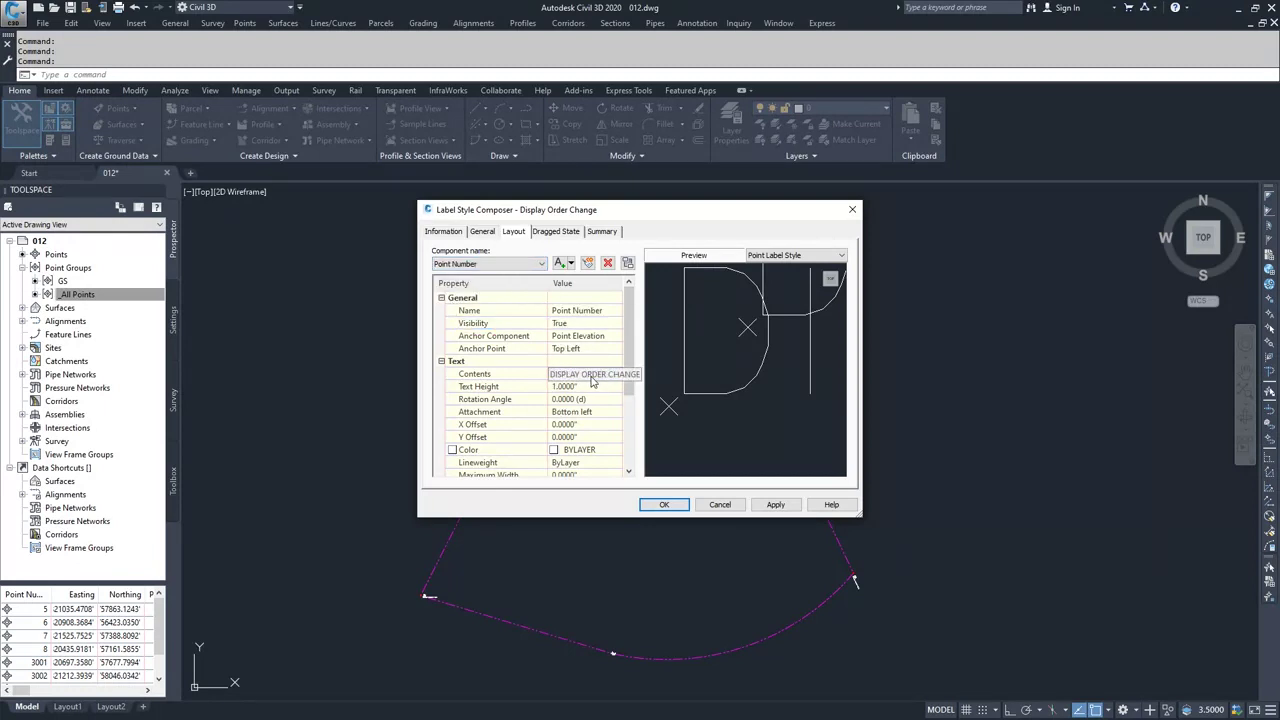
Save the Display Order Change style and assign it to the _All Points group.
{"action": "left_click", "coordinate": [762, 506]}
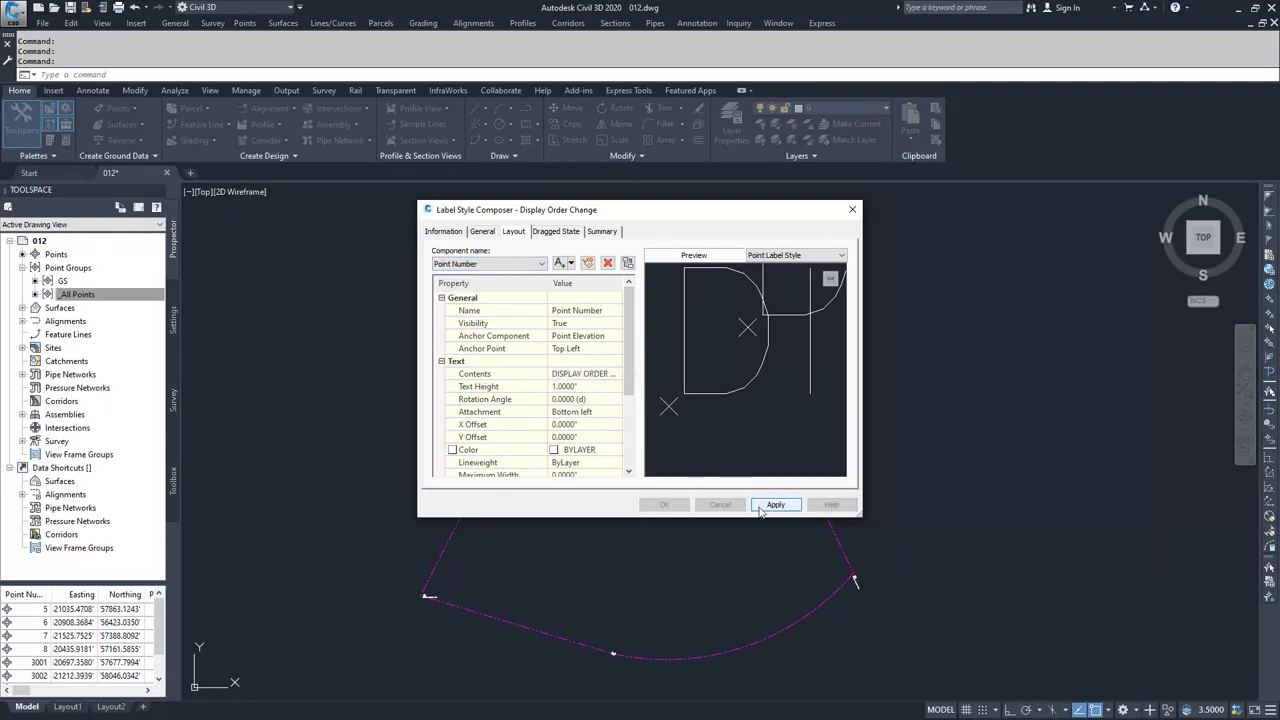
{"action": "left_click", "coordinate": [664, 504]}
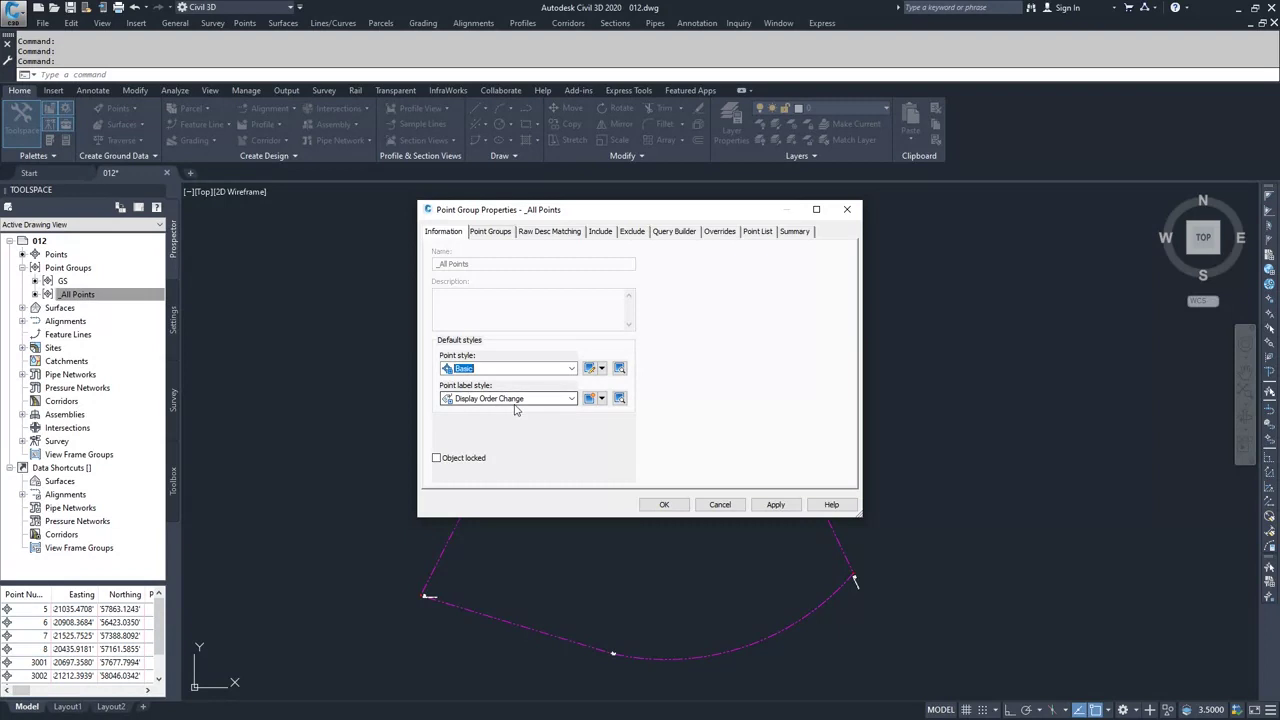
{"action": "left_click", "coordinate": [775, 504]}
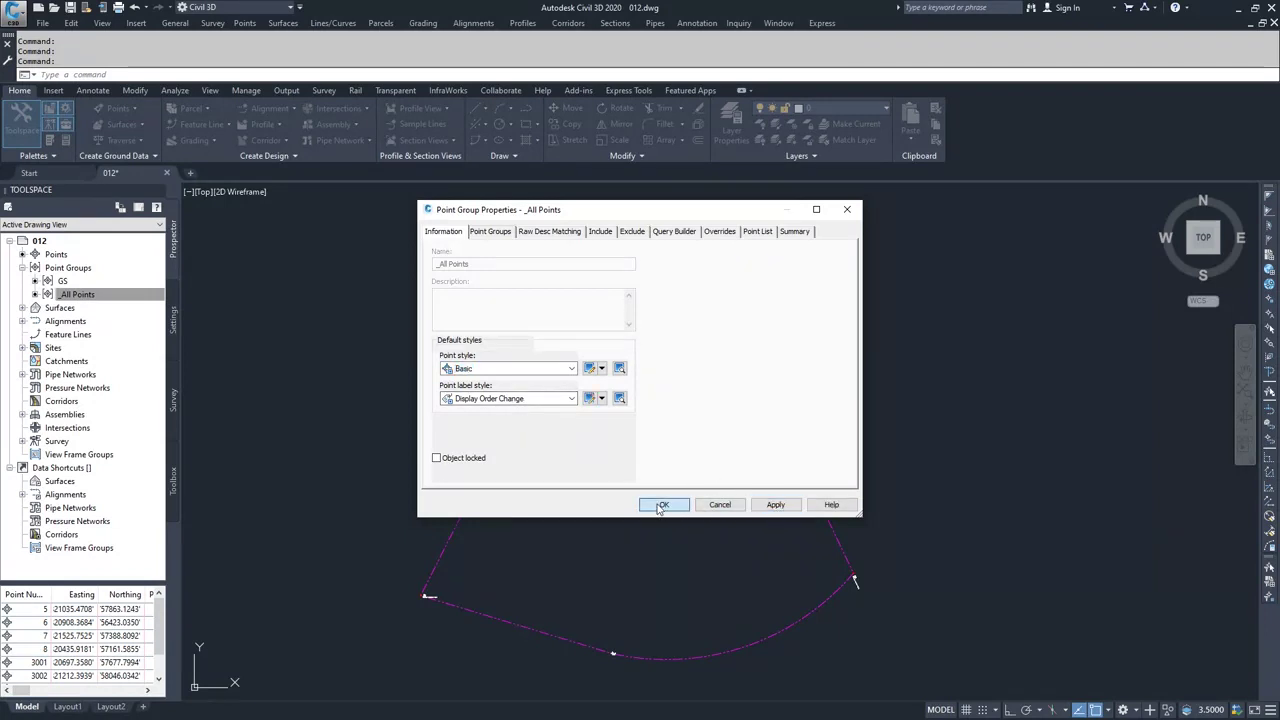
{"action": "left_click", "coordinate": [664, 504]}
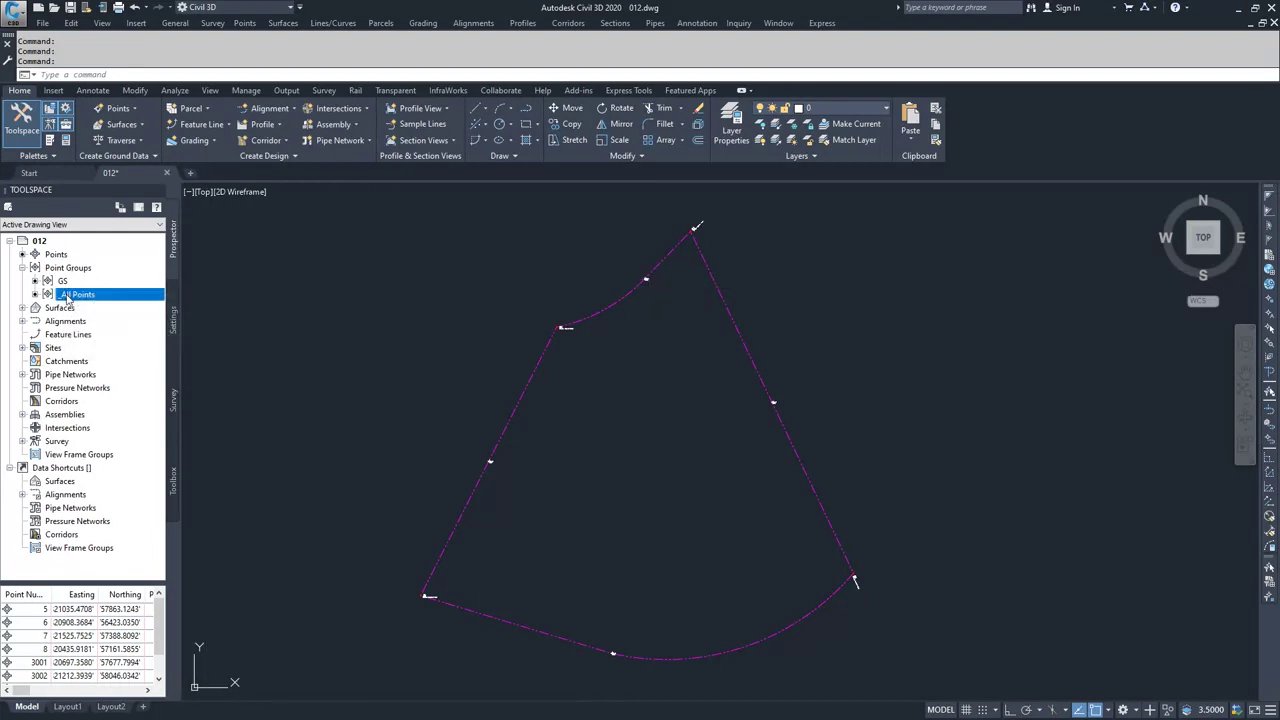
Recentre the view on point 5's label and list the drawing's point groups.
{"action": "scroll", "coordinate": [634, 279], "scroll_direction": "up", "scroll_amount": 10}
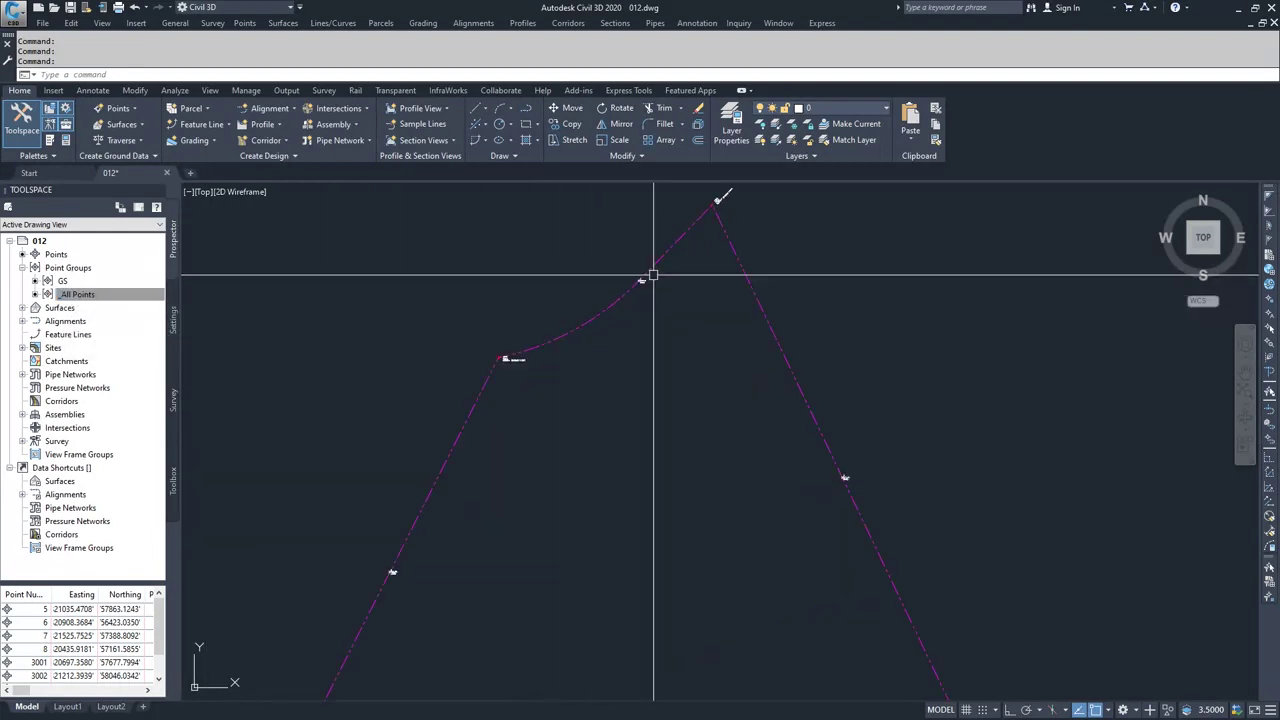
{"action": "mouse_move", "coordinate": [608, 286]}
{"action": "middle_mouse_down"}
{"action": "mouse_move", "coordinate": [586, 349]}
{"action": "mouse_move", "coordinate": [584, 418]}
{"action": "middle_mouse_up"}
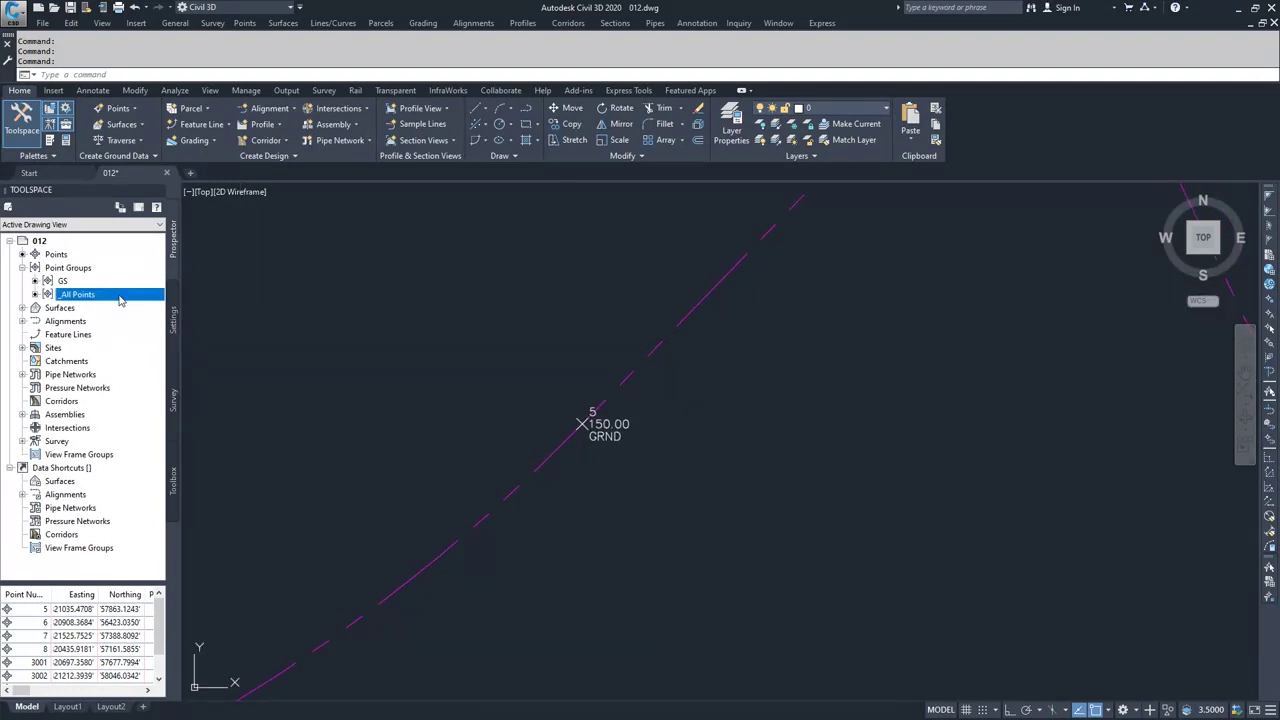
{"action": "left_click", "coordinate": [76, 268]}
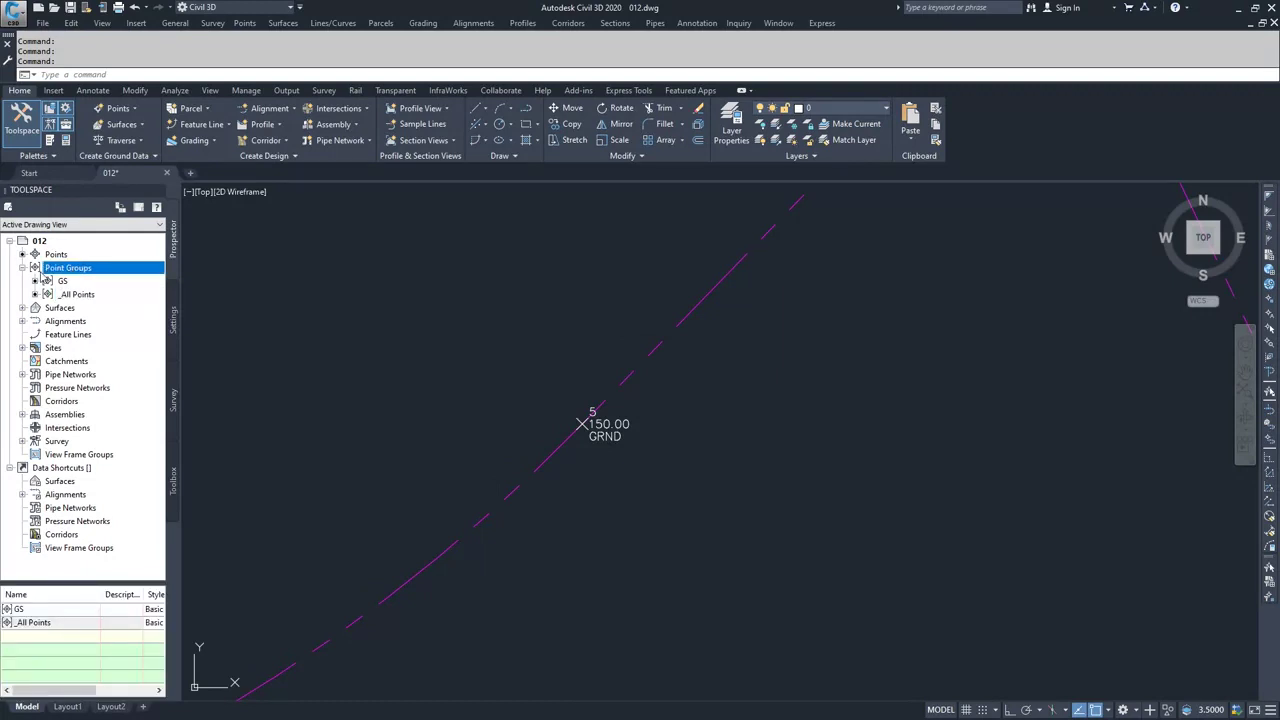
{"action": "right_click", "coordinate": [67, 272]}
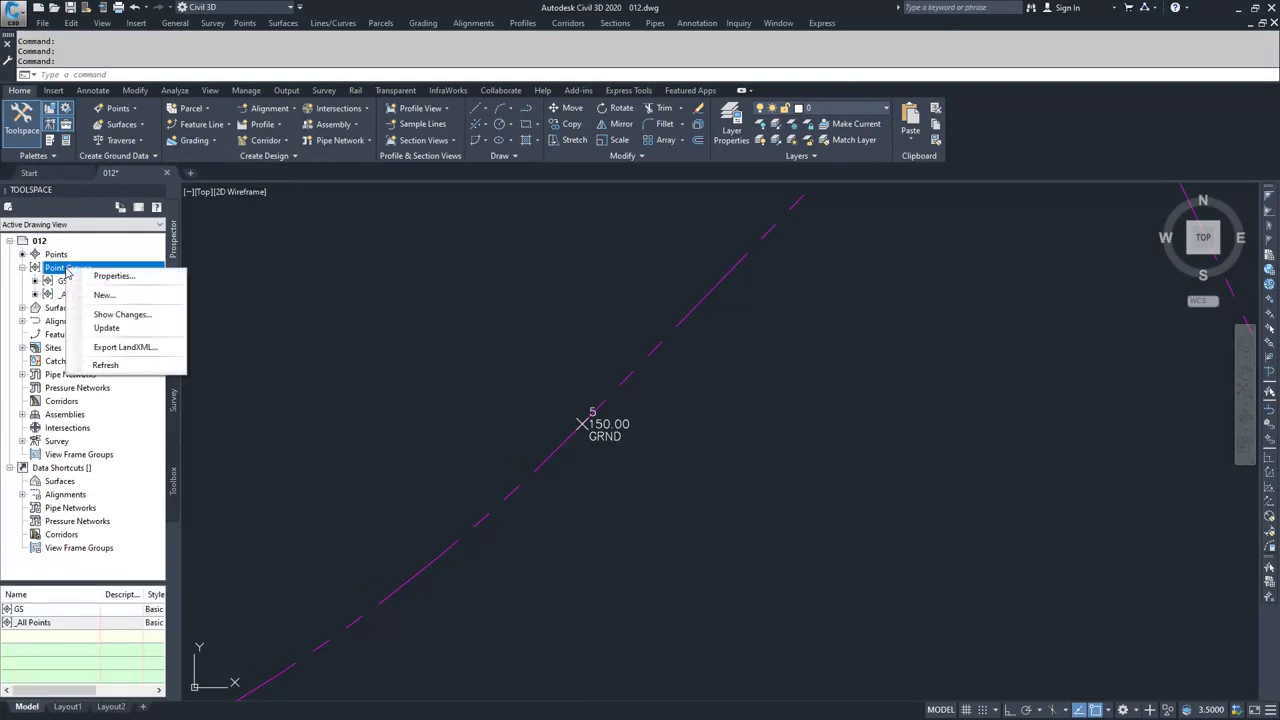
Move GS below _All Points in the point group display order and apply.
{"action": "left_click", "coordinate": [112, 276]}
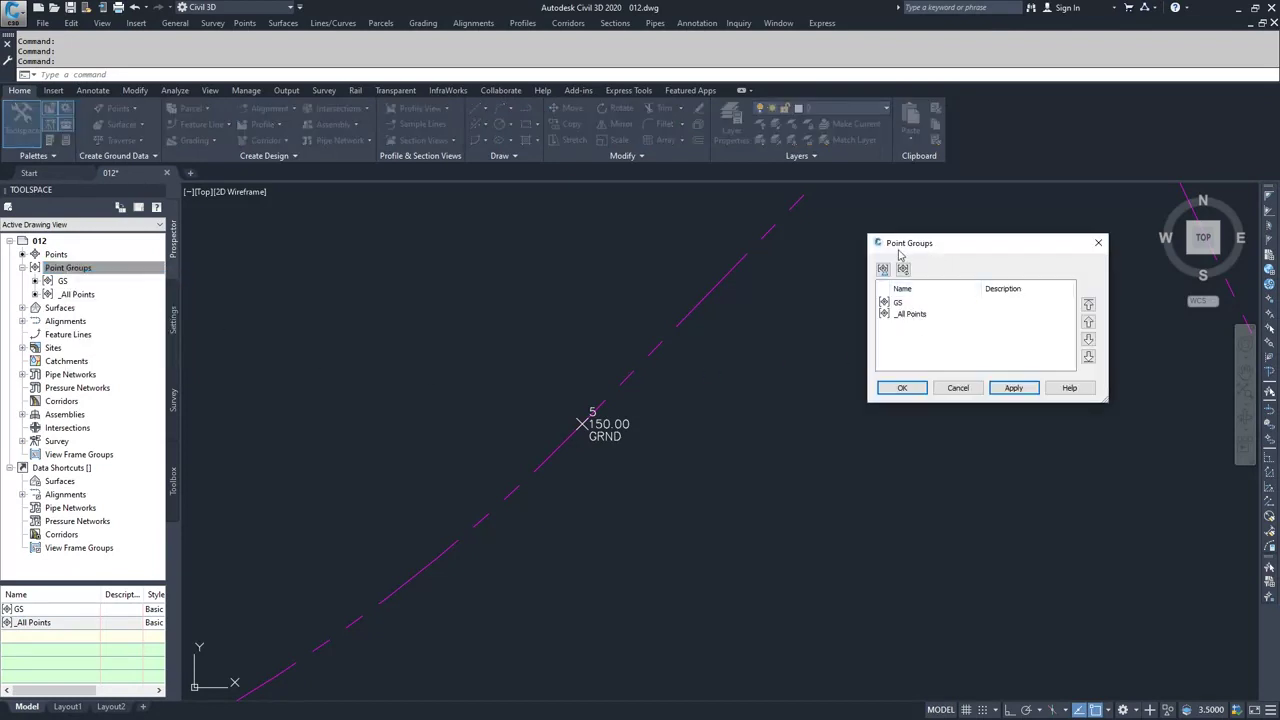
{"action": "left_click", "coordinate": [918, 304]}
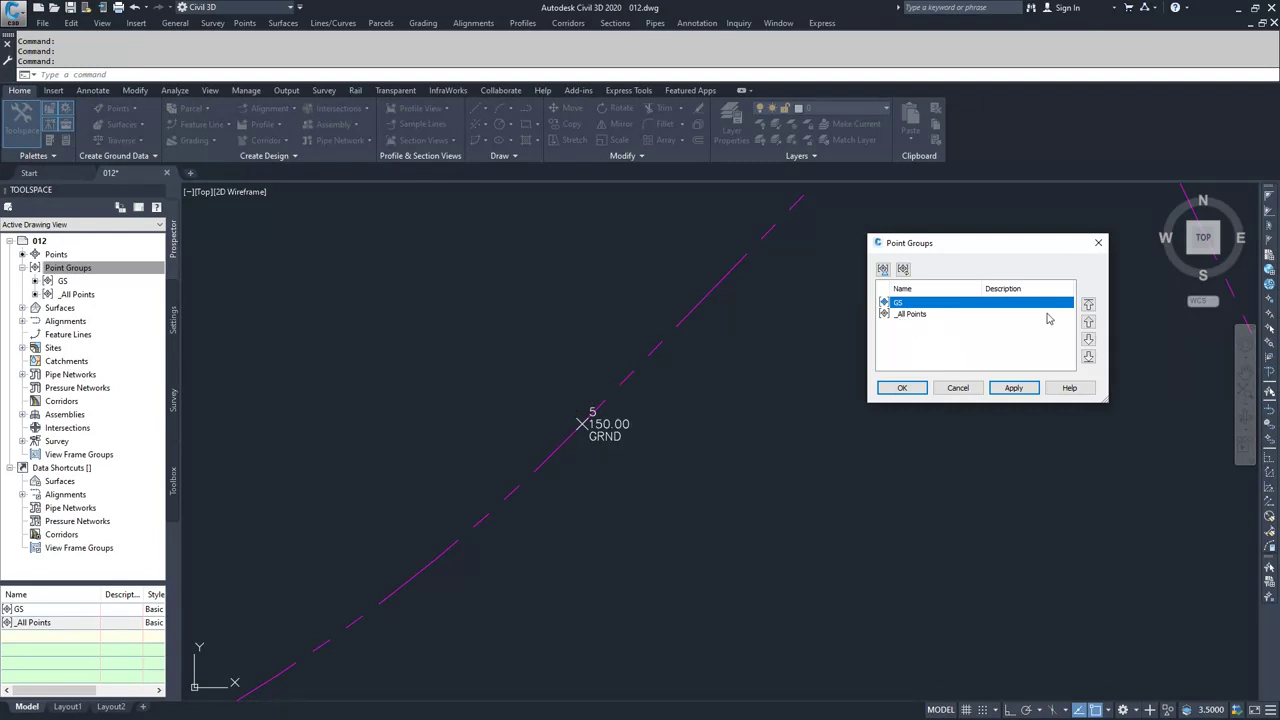
{"action": "left_click", "coordinate": [1089, 339]}
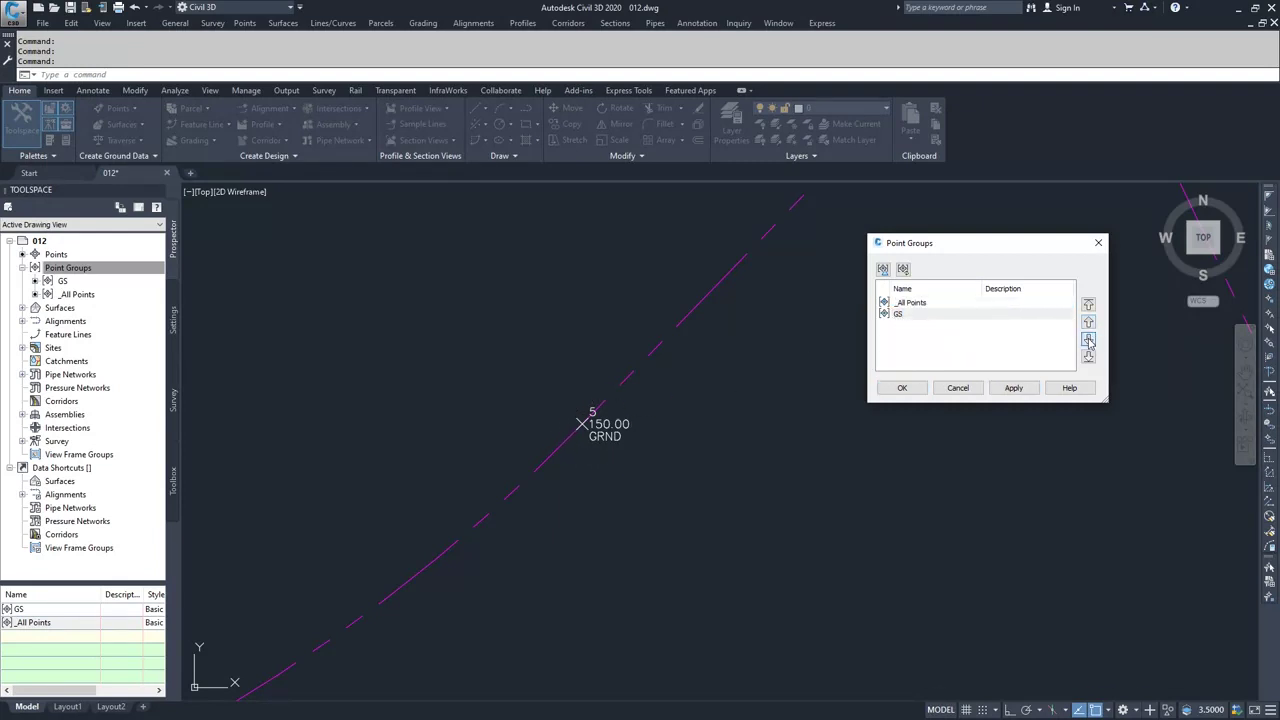
{"action": "left_click", "coordinate": [1017, 389]}
Confirm the new group order and zoom out to see point 5's large label.
{"action": "left_click", "coordinate": [902, 388]}
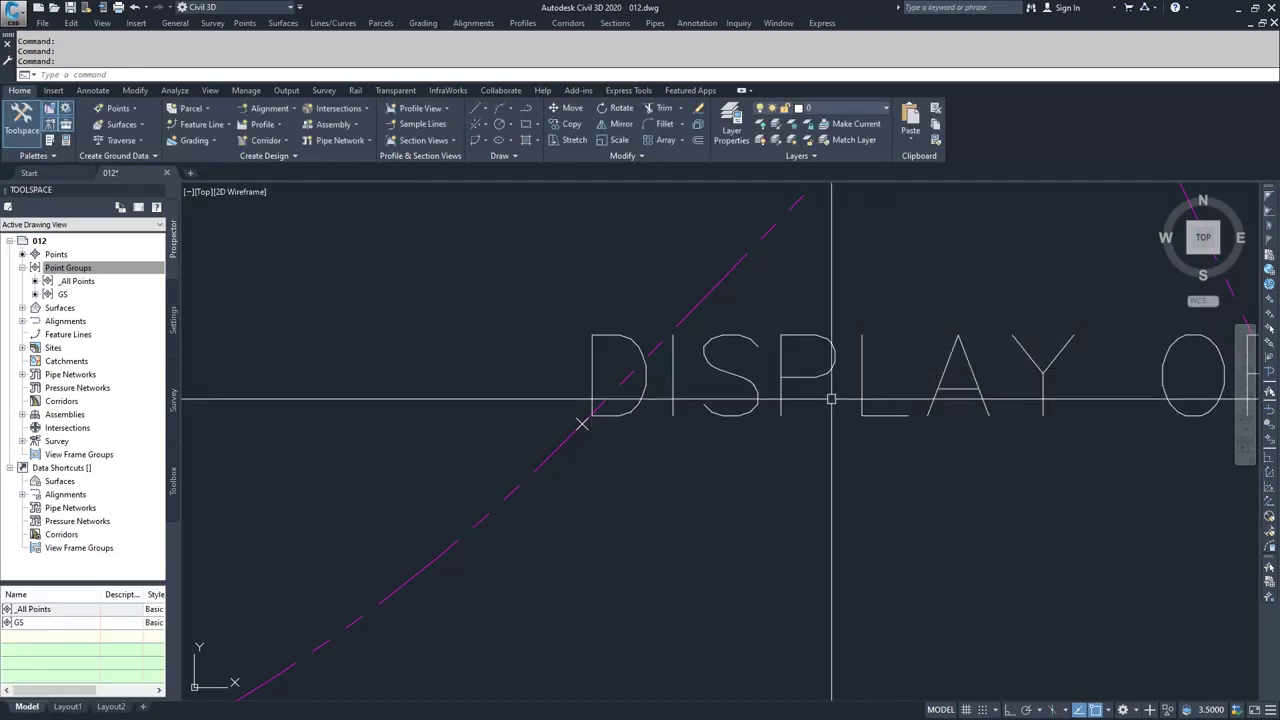
{"action": "scroll", "coordinate": [841, 440], "scroll_direction": "down", "scroll_amount": 5}
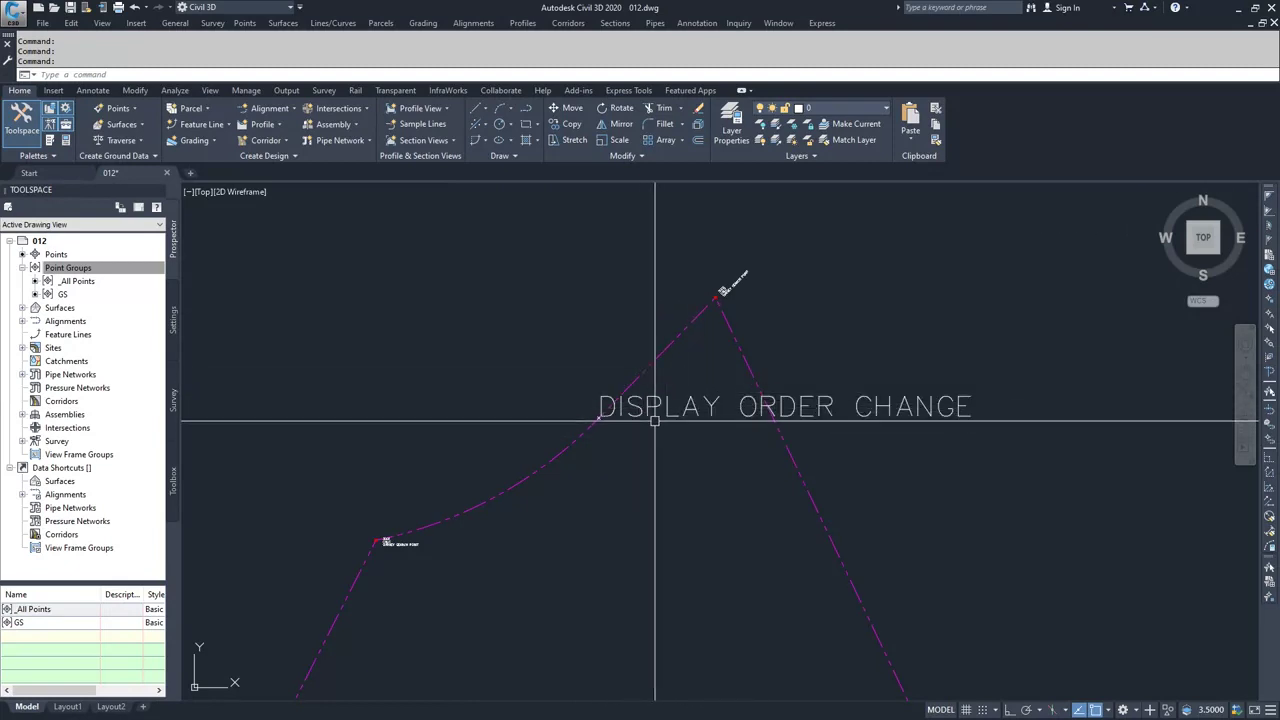
{"action": "right_click", "coordinate": [80, 272]}
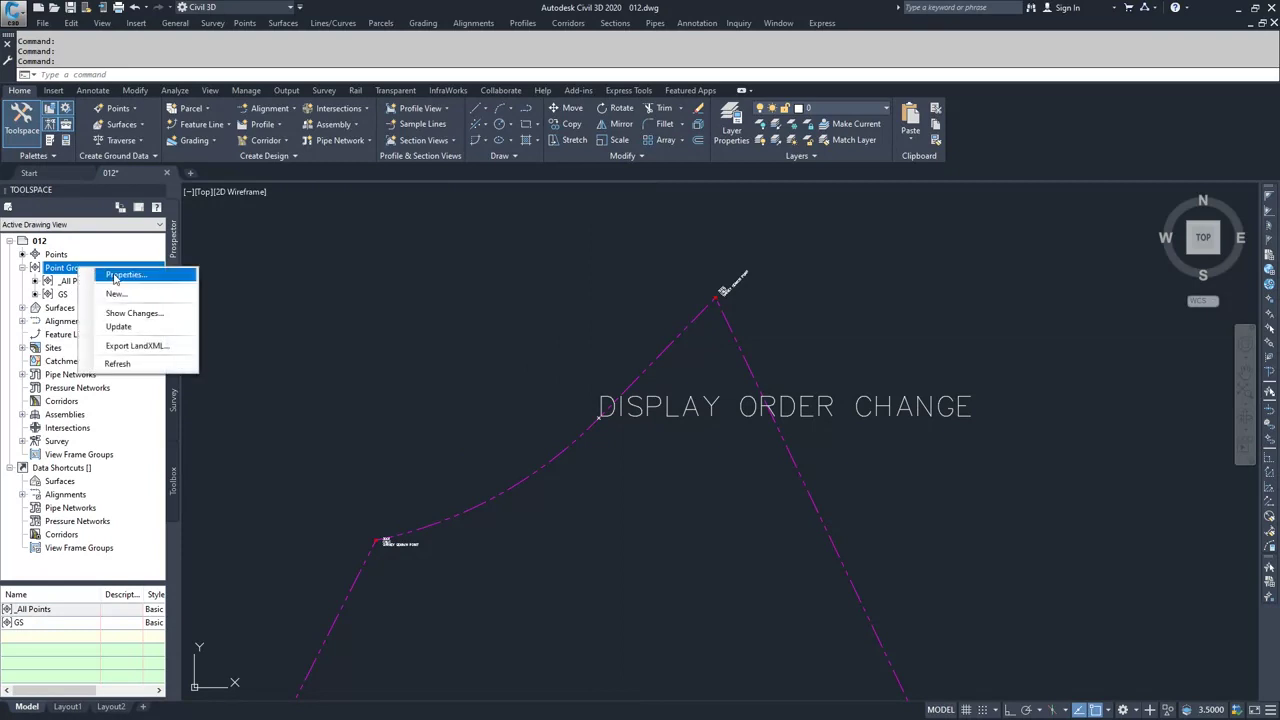
Move GS back above _All Points in the point group order and confirm.
{"action": "left_click", "coordinate": [122, 275]}
{"action": "left_click", "coordinate": [895, 315]}
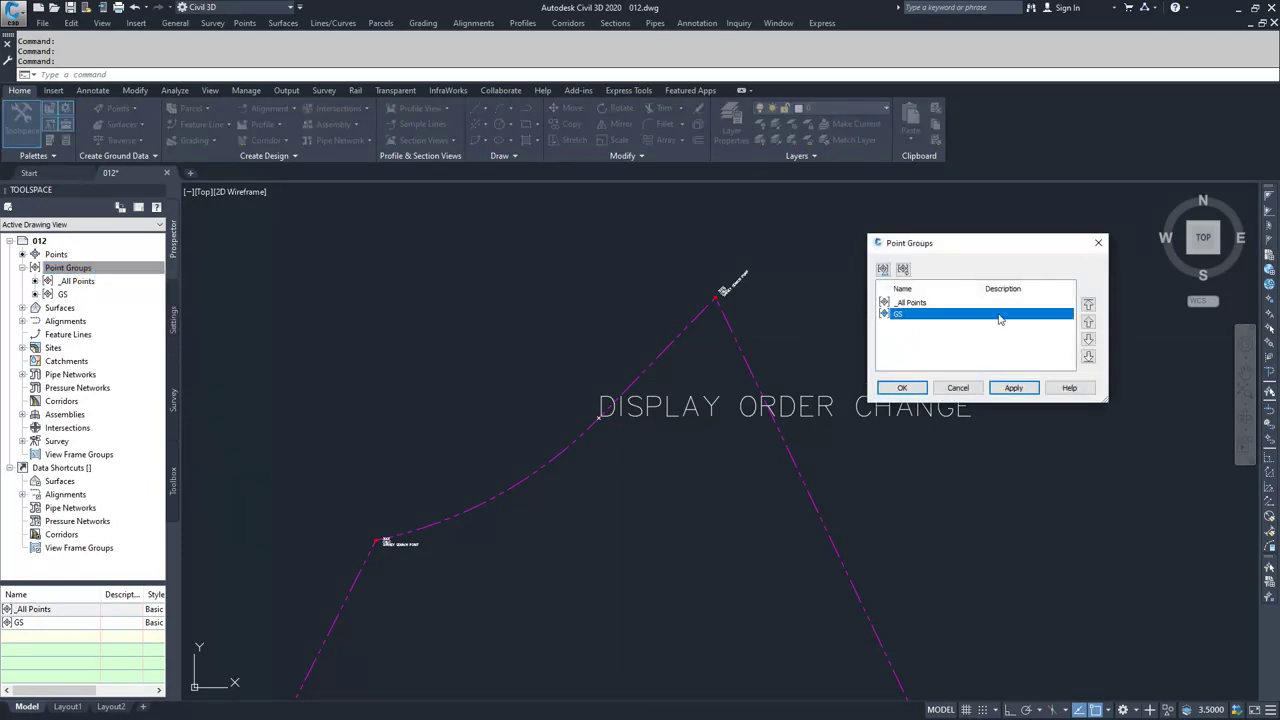
{"action": "left_click", "coordinate": [1088, 322]}
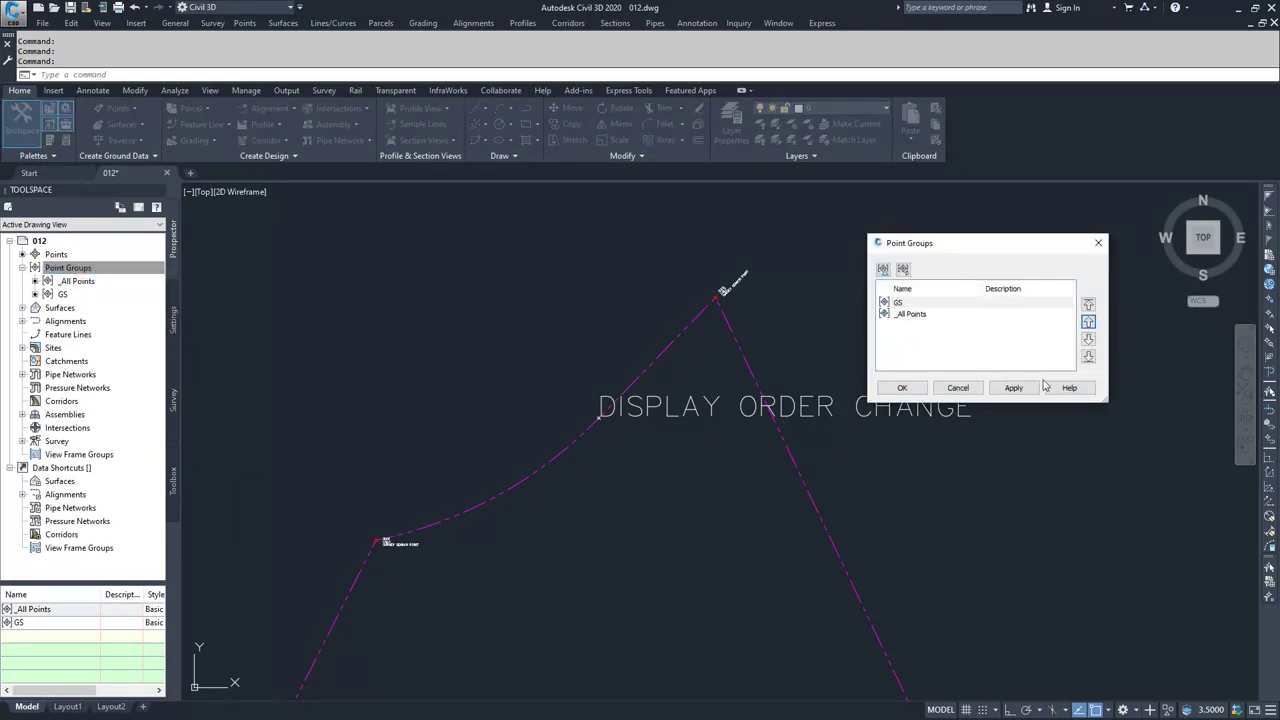
{"action": "left_click", "coordinate": [902, 387]}
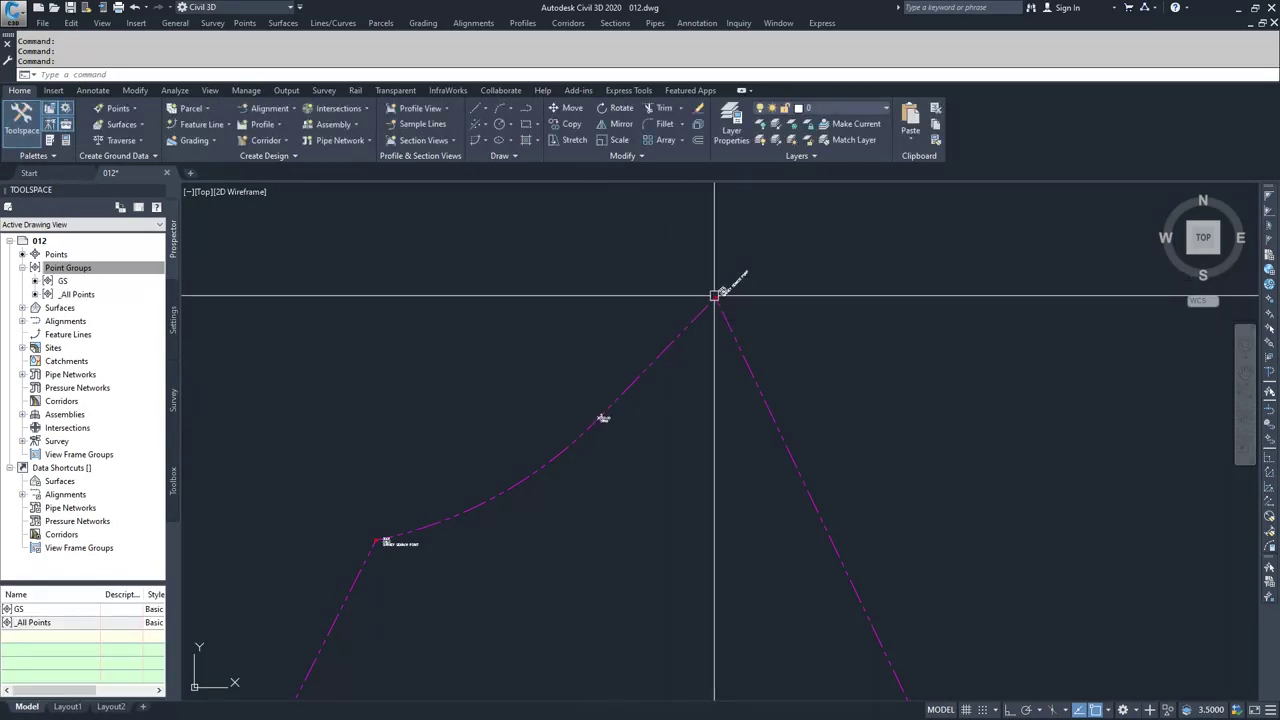
Zoom in on point 3002 and bring up the _All Points group's commands.
{"action": "scroll", "coordinate": [731, 278], "scroll_direction": "up", "scroll_amount": 8}
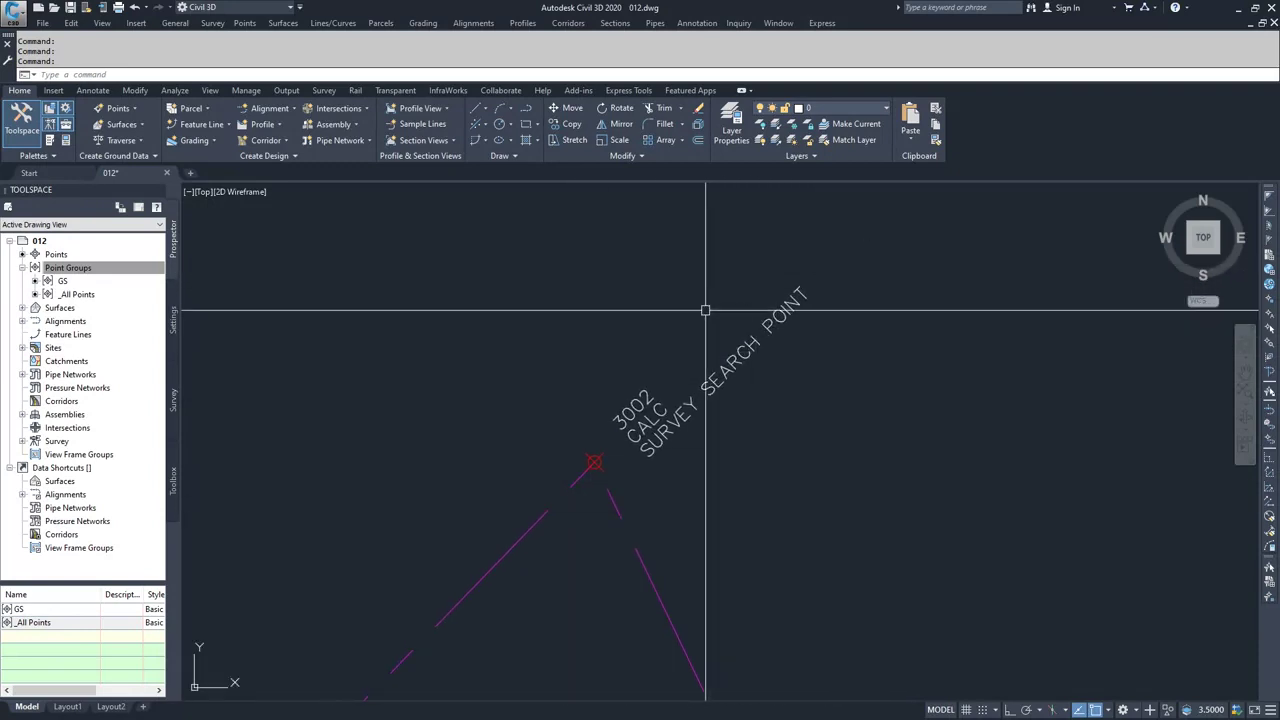
{"action": "left_click", "coordinate": [70, 295]}
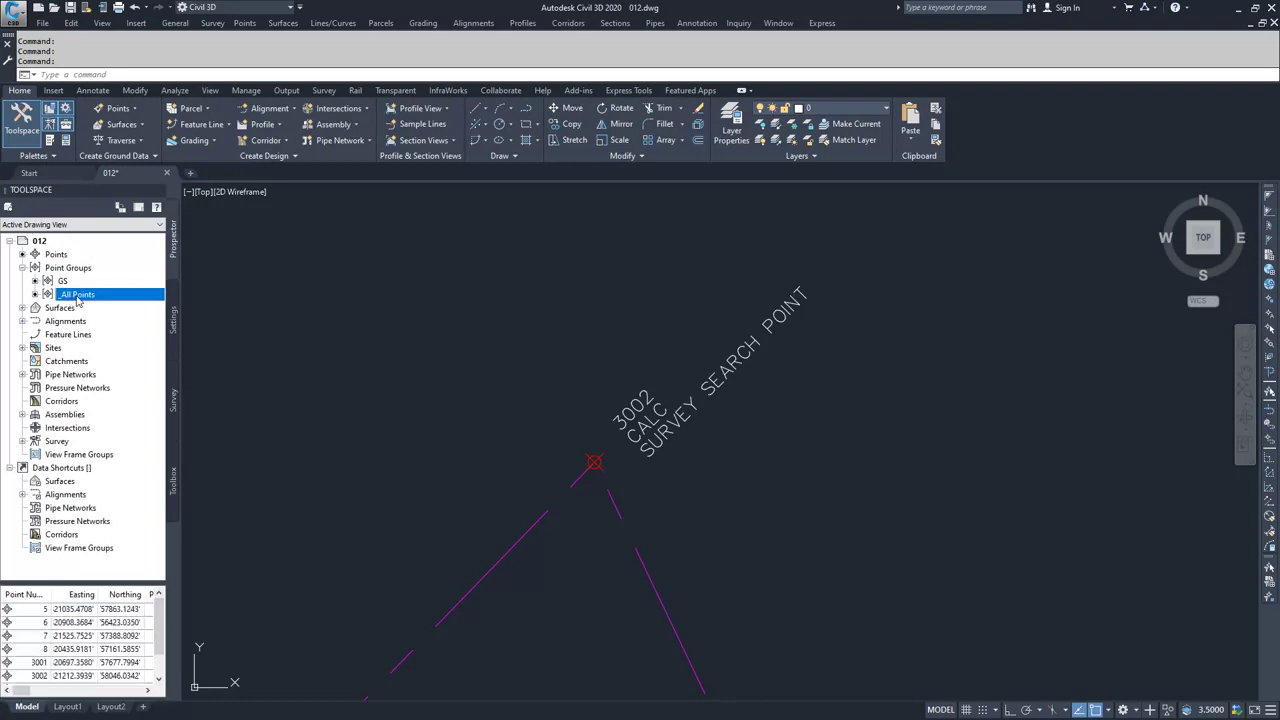
{"action": "right_click", "coordinate": [78, 300]}
Turn on the Point Label Style override in _All Points properties and apply it.
{"action": "left_click", "coordinate": [120, 298]}
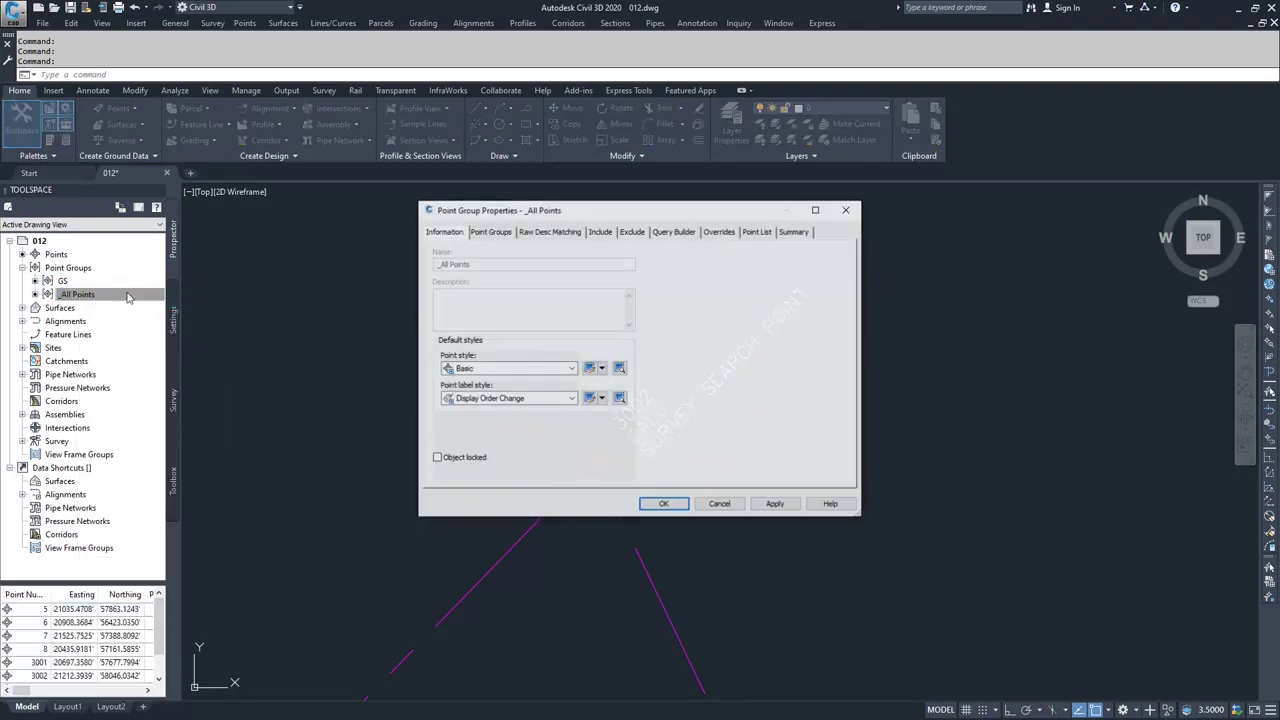
{"action": "left_click_drag", "start_coordinate": [670, 218], "coordinate": [1091, 287]}
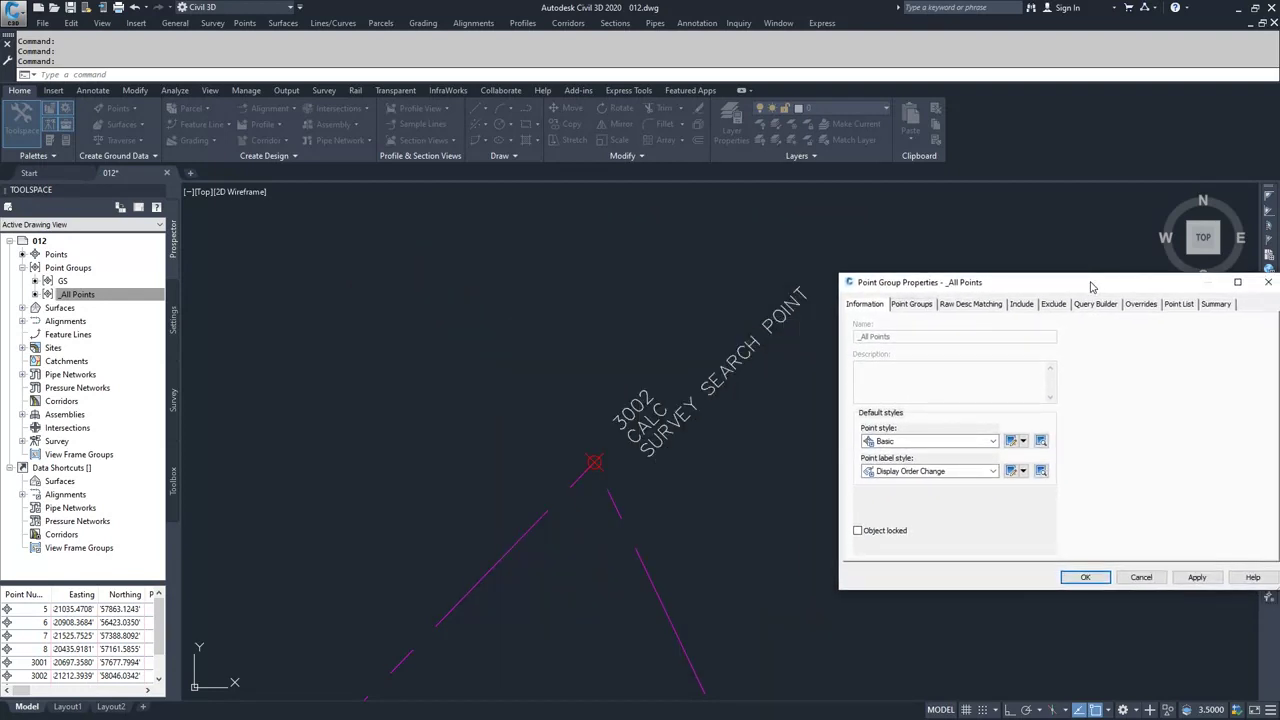
{"action": "left_click", "coordinate": [1141, 305]}
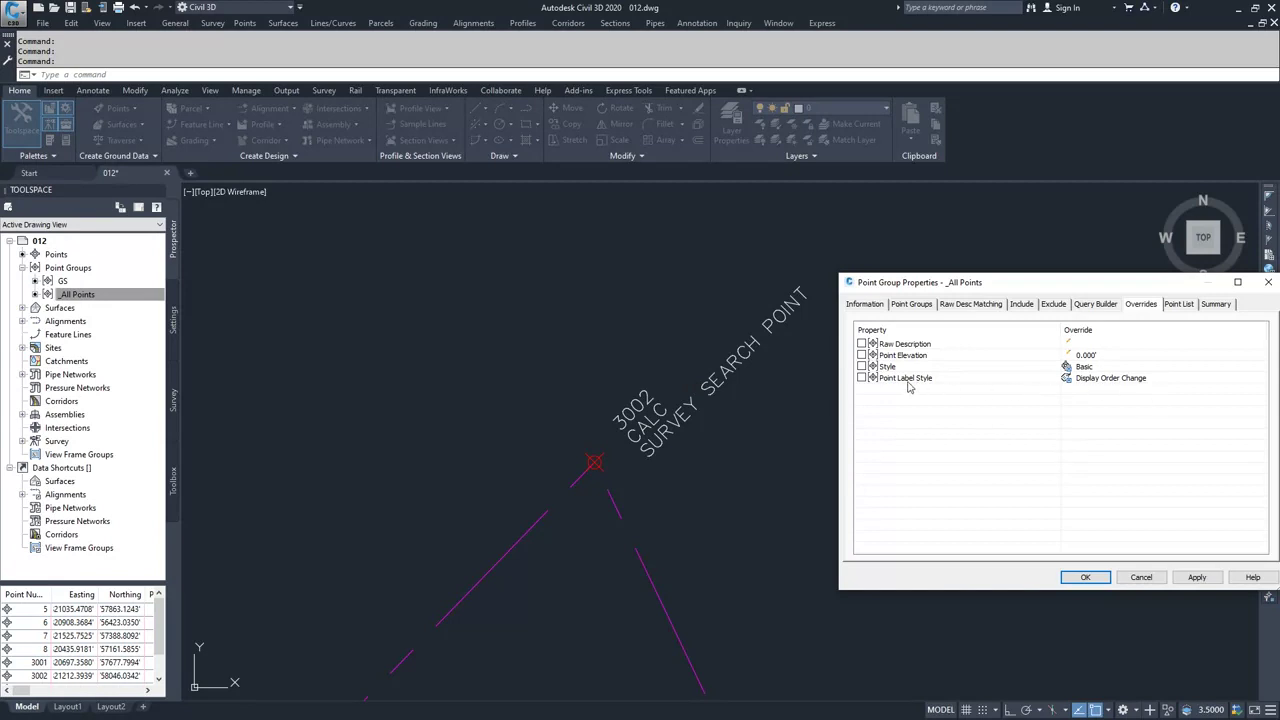
{"action": "left_click", "coordinate": [862, 378]}
{"action": "left_click", "coordinate": [1198, 577]}
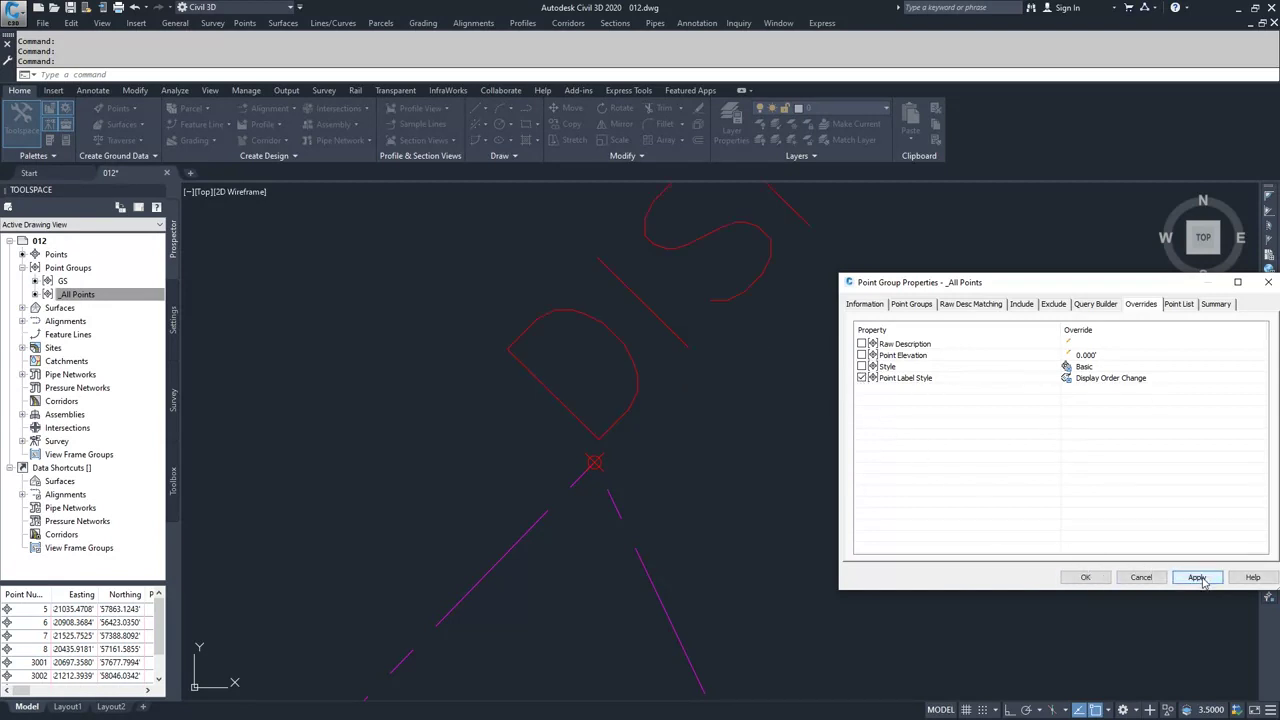
{"action": "left_click", "coordinate": [1085, 577]}
Zoom out and centre the red DISPLAY ORDER CHANGE label in view.
{"action": "scroll", "coordinate": [904, 465], "scroll_direction": "down", "scroll_amount": 6}
{"action": "scroll", "coordinate": [904, 465], "scroll_direction": "down", "scroll_amount": 2}
{"action": "middle_click_drag", "start_coordinate": [766, 443], "coordinate": [731, 474]}
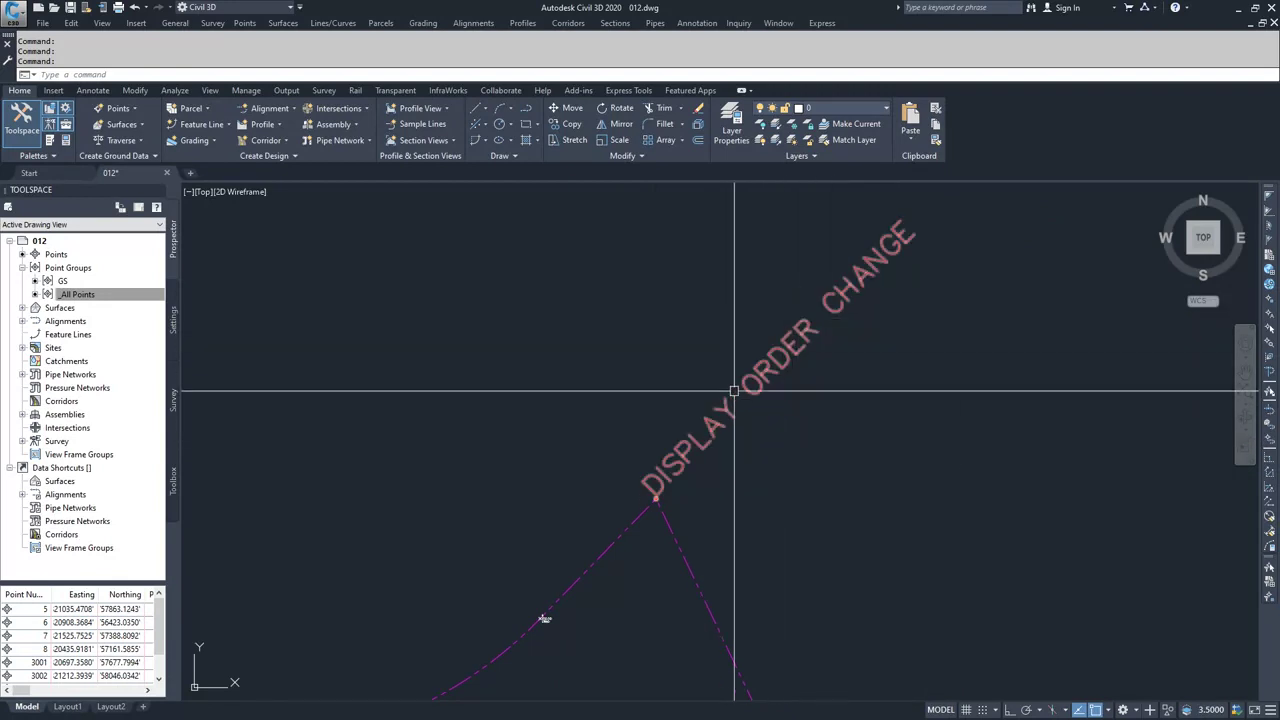
{"action": "middle_click_drag", "start_coordinate": [651, 491], "coordinate": [755, 344]}
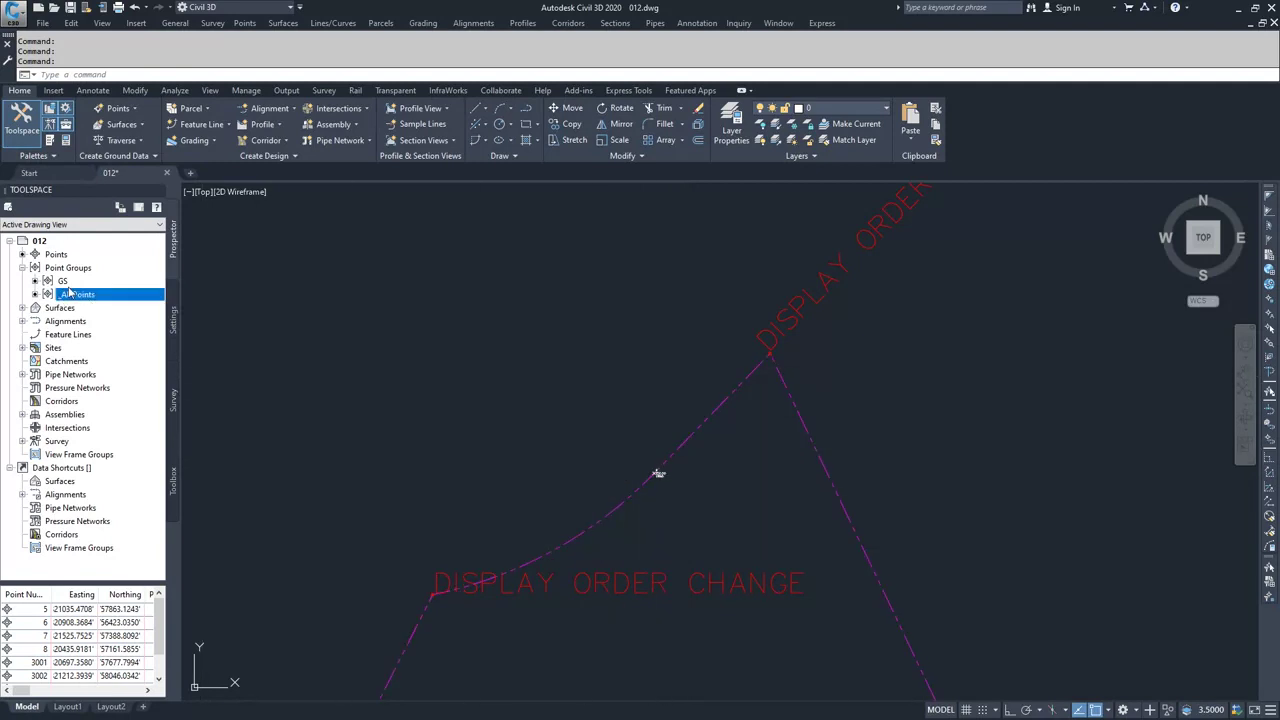
{"action": "scroll", "coordinate": [665, 480], "scroll_direction": "up", "scroll_amount": 7}
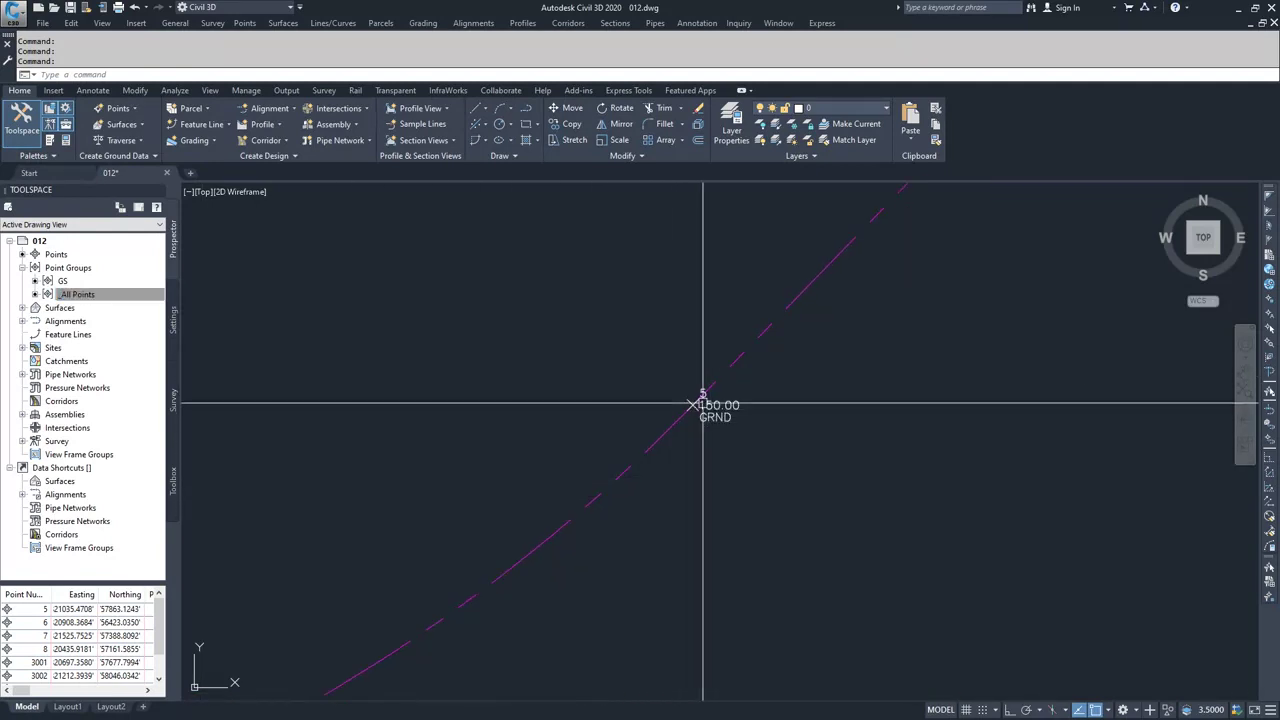
{"action": "left_click", "coordinate": [62, 294]}
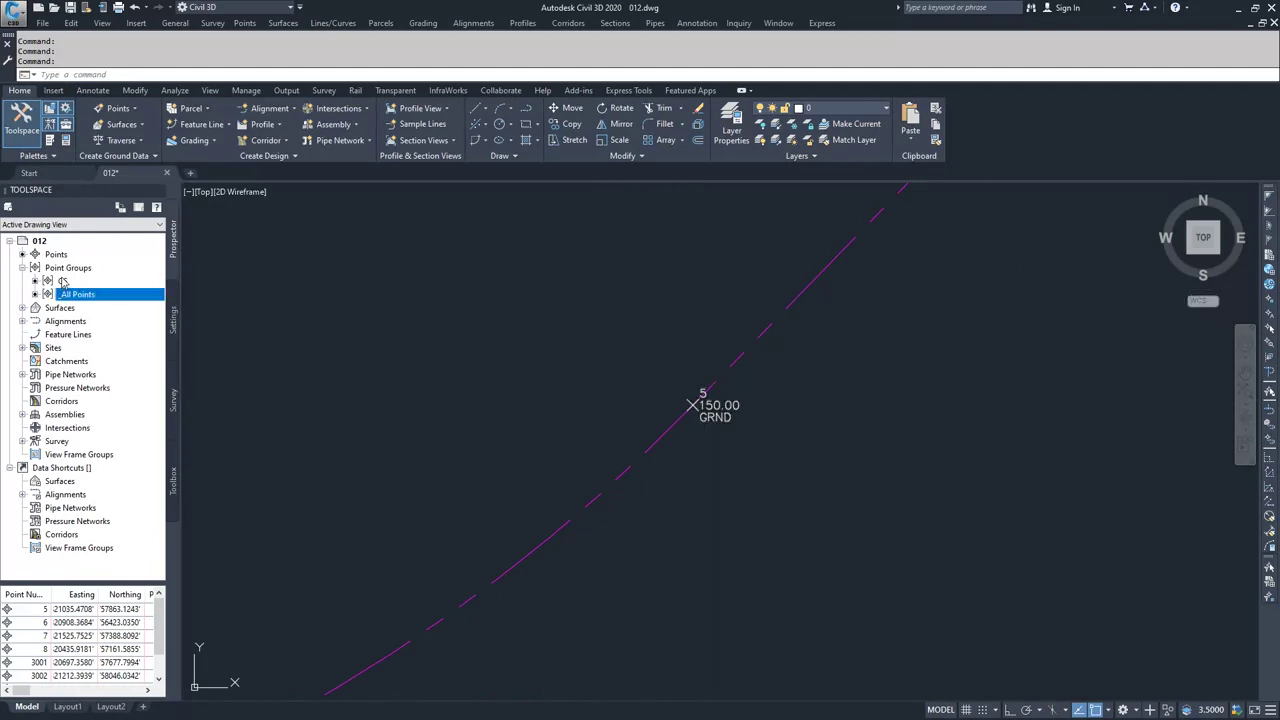
{"action": "right_click", "coordinate": [62, 298]}
{"action": "key", "text": "Escape"}
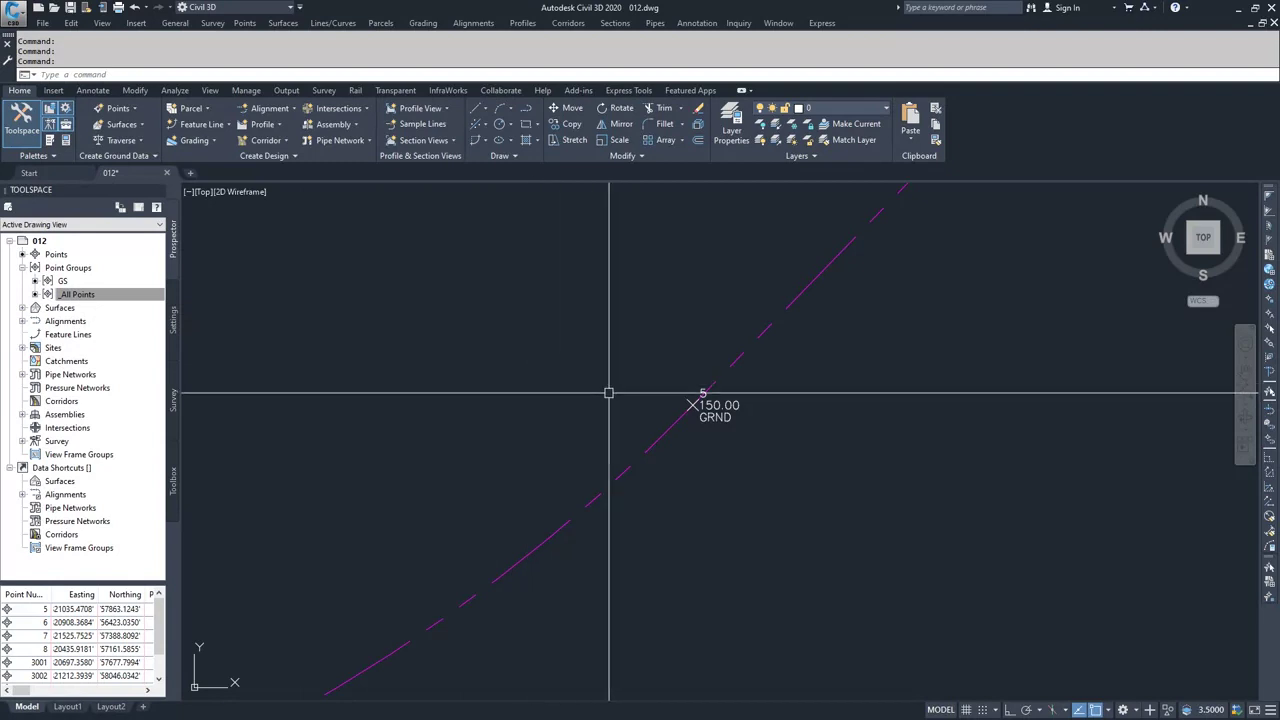
{"action": "scroll", "coordinate": [527, 392], "scroll_direction": "down", "scroll_amount": 3}
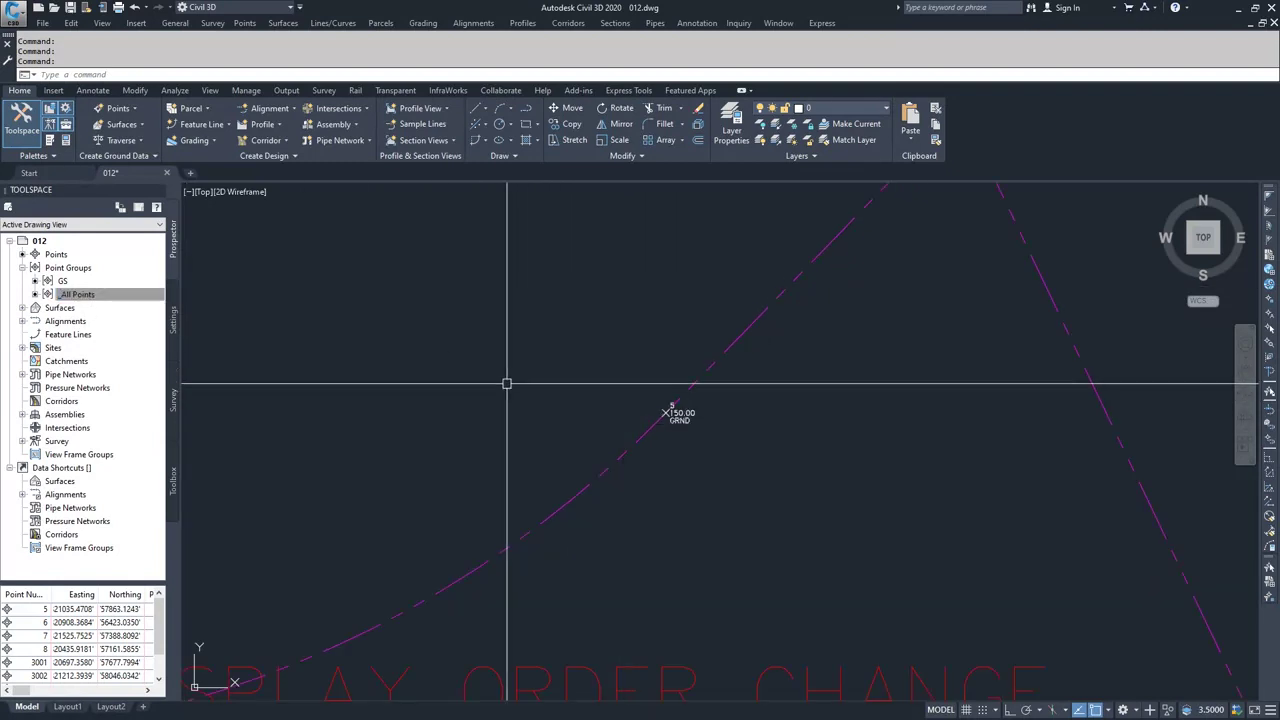
{"action": "left_click", "coordinate": [107, 298]}
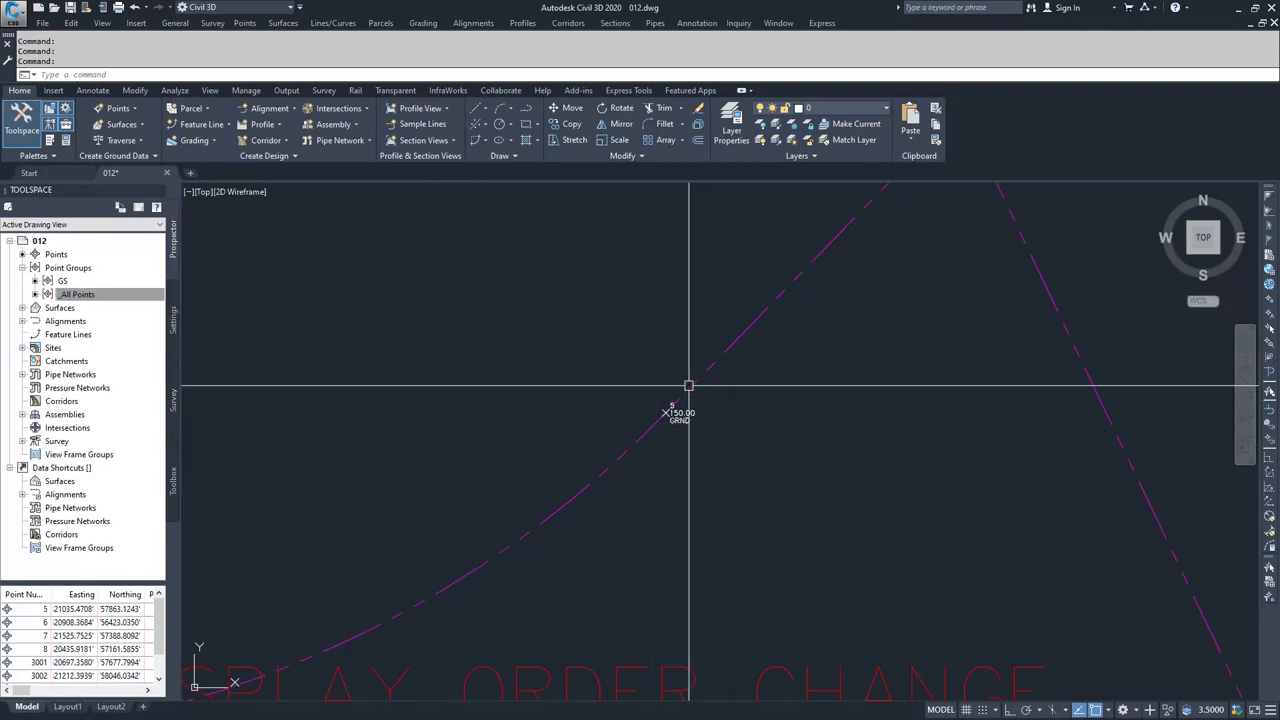